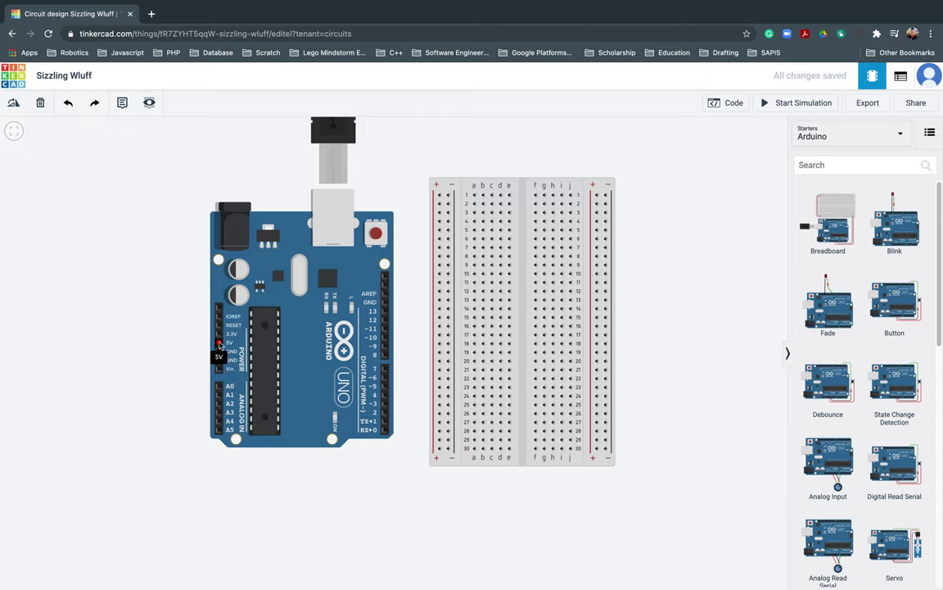
Step: Wire the Arduino's 5V pin to the bottom hole of the breadboard's left positive rail, routing it around the board's lower left corner
{"action": "left_click", "coordinate": [220, 343]}
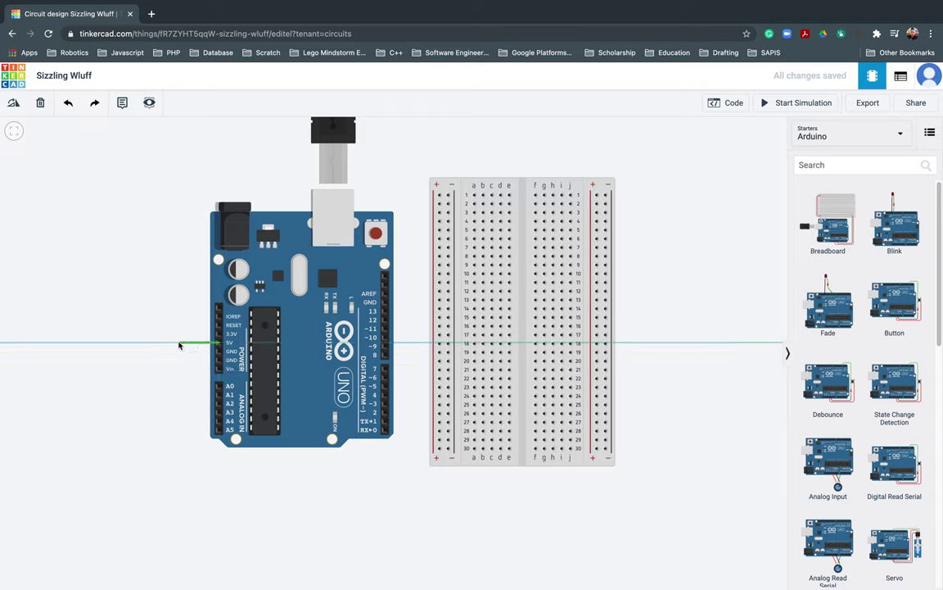
{"action": "left_click", "coordinate": [174, 343]}
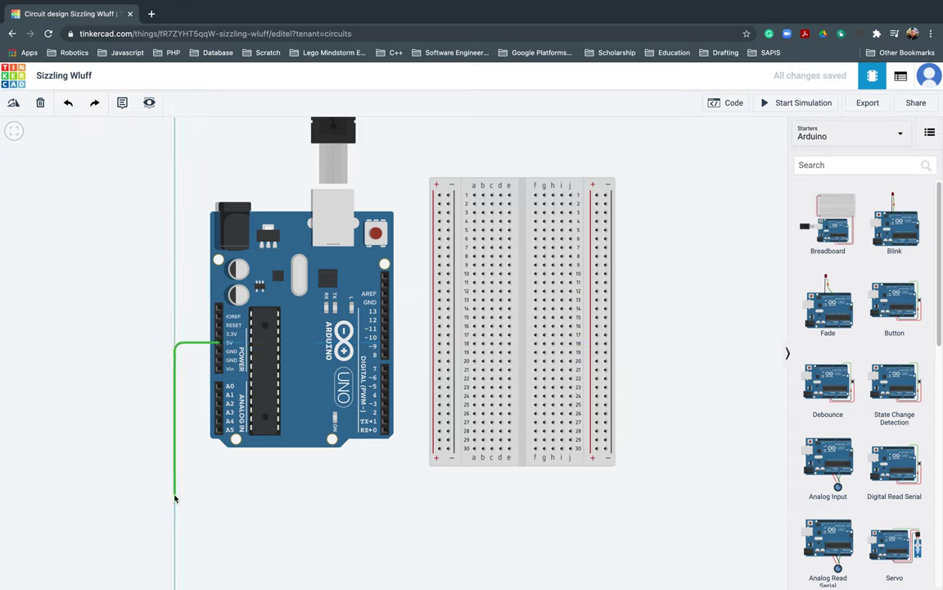
{"action": "left_click", "coordinate": [175, 465]}
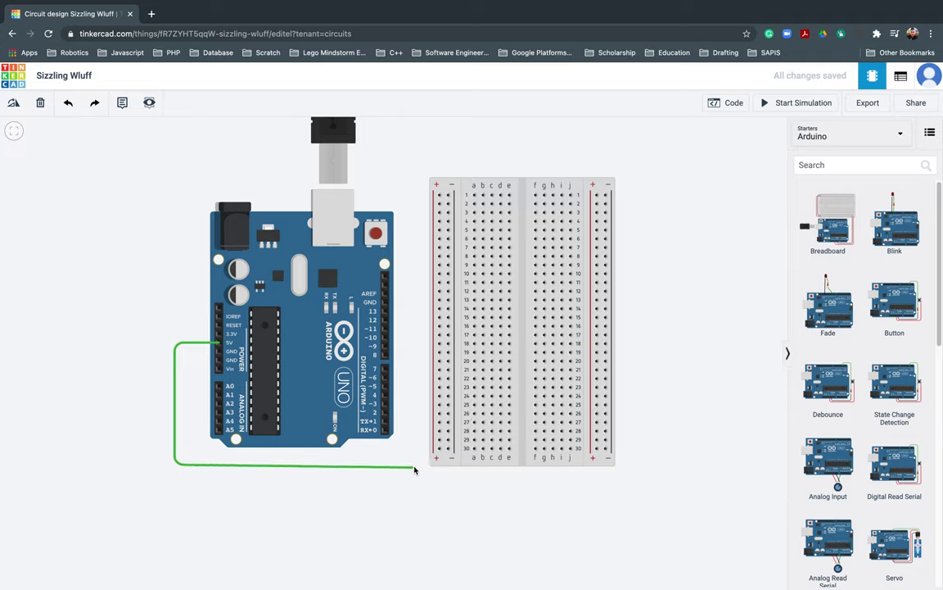
{"action": "left_click", "coordinate": [439, 451]}
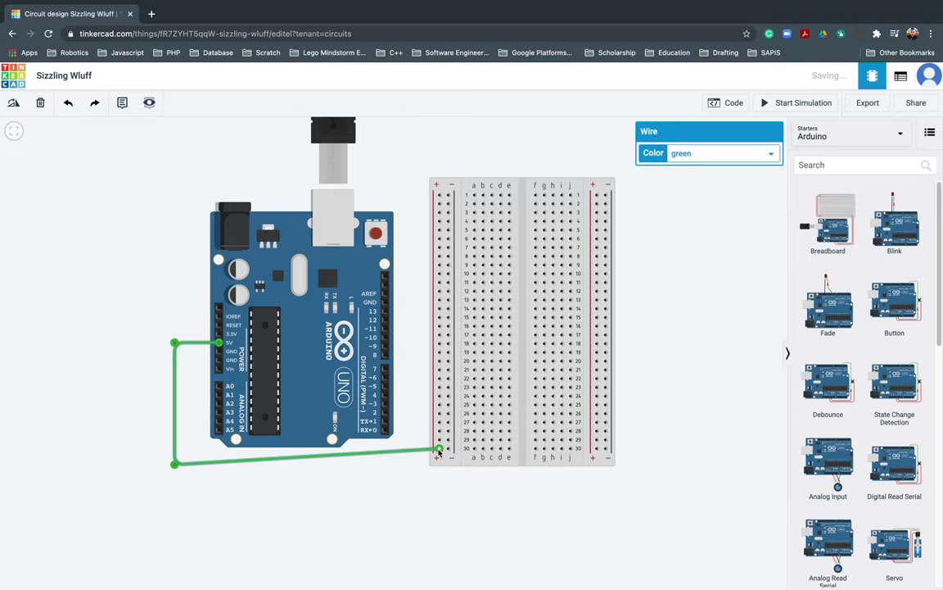
Step: Color the 5V wire red and raise its lower corner so the run to the breadboard is horizontal
{"action": "left_click", "coordinate": [739, 156]}
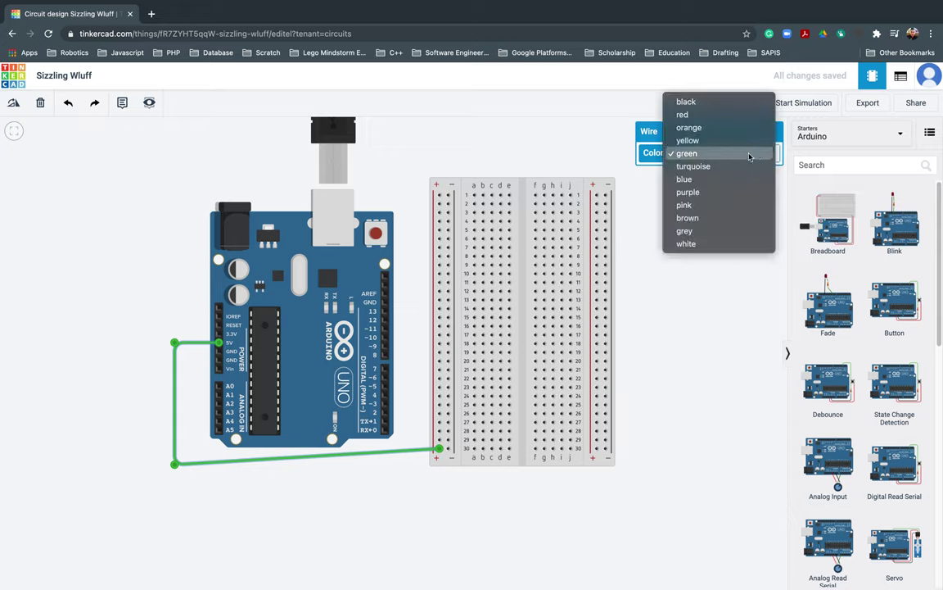
{"action": "left_click", "coordinate": [706, 116]}
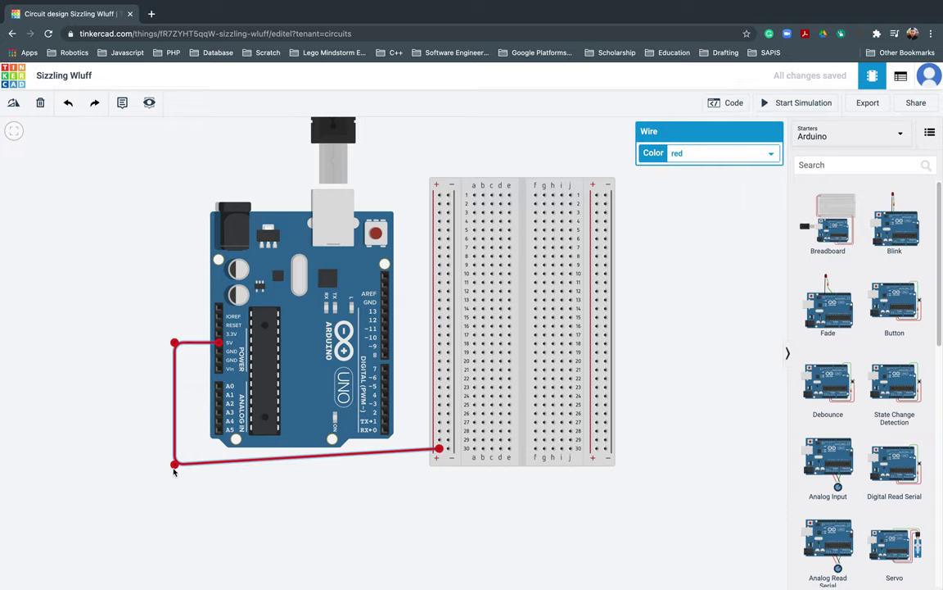
{"action": "mouse_move", "coordinate": [175, 464]}
{"action": "left_mouse_down"}
{"action": "mouse_move", "coordinate": [181, 450]}
{"action": "mouse_move", "coordinate": [166, 451]}
{"action": "mouse_move", "coordinate": [174, 459]}
{"action": "mouse_move", "coordinate": [173, 447]}
{"action": "left_mouse_up"}
{"action": "left_click", "coordinate": [276, 505]}
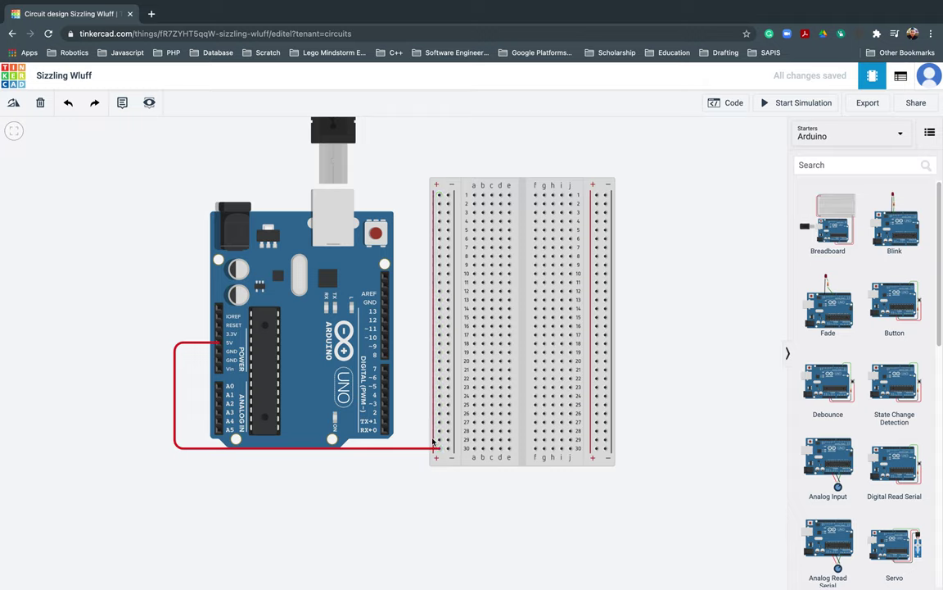
Step: Wire the Arduino's upper power GND pin to the bottom hole of the left negative rail, routing it below the red wire
{"action": "left_click", "coordinate": [218, 353]}
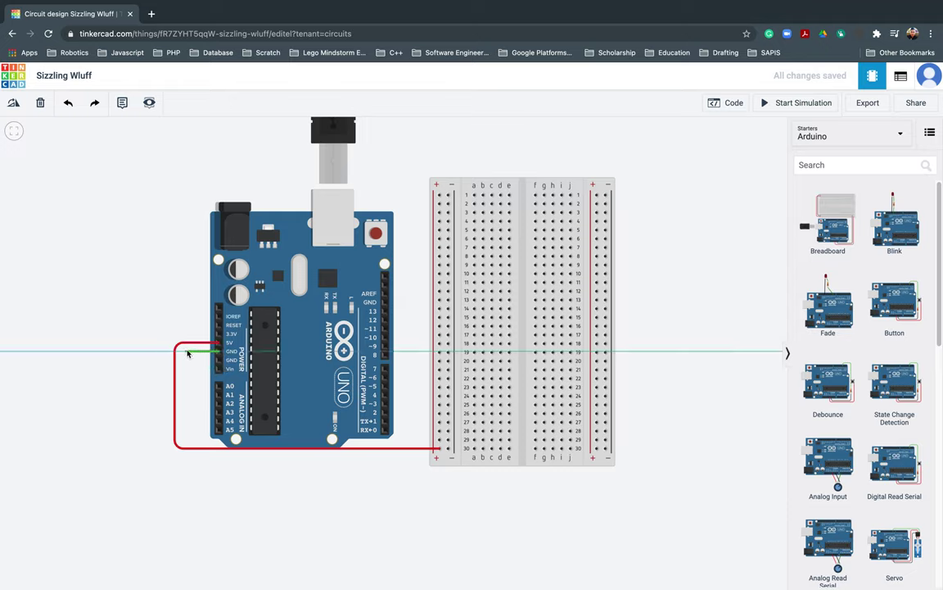
{"action": "left_click", "coordinate": [184, 353]}
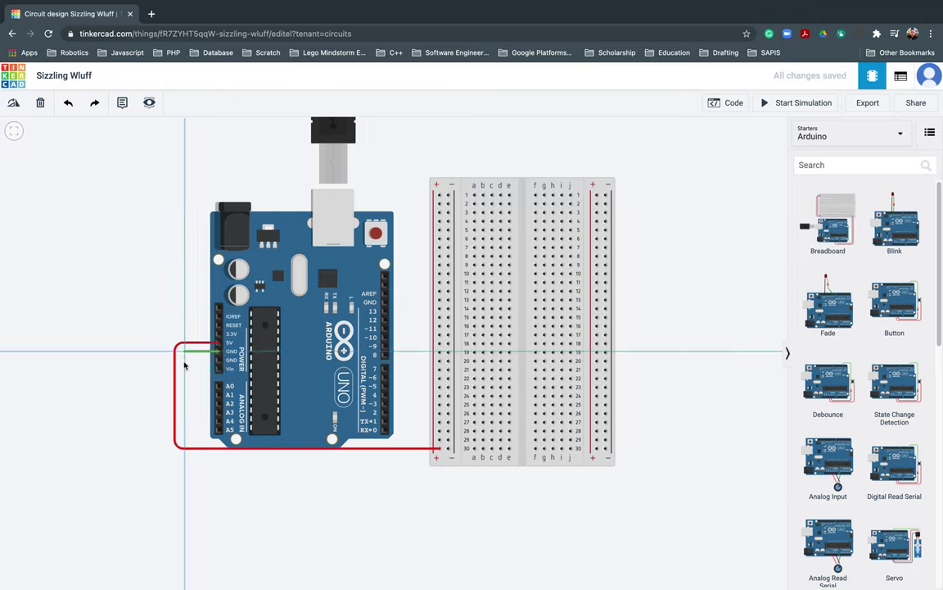
{"action": "left_click", "coordinate": [185, 470]}
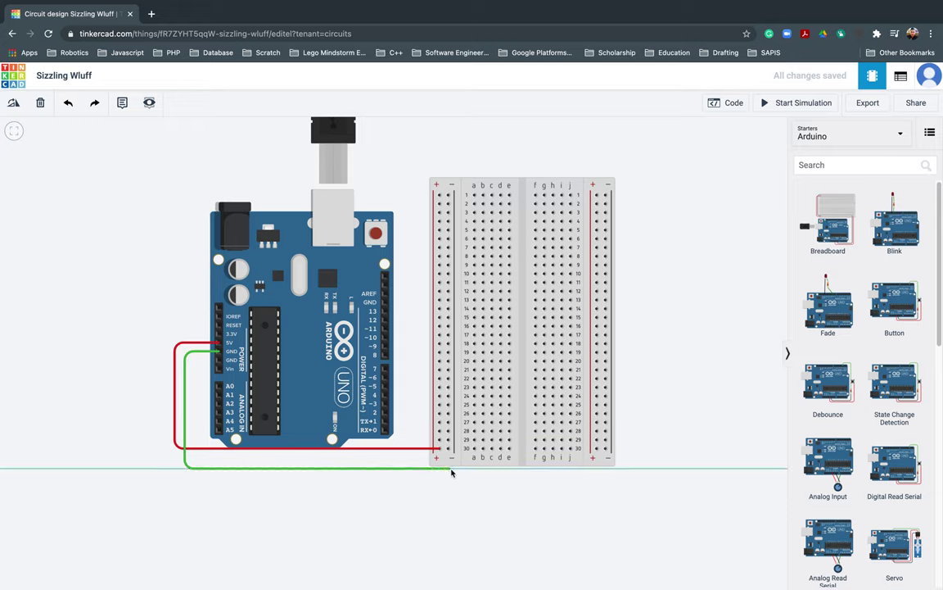
{"action": "left_click", "coordinate": [451, 470]}
{"action": "left_click", "coordinate": [448, 448]}
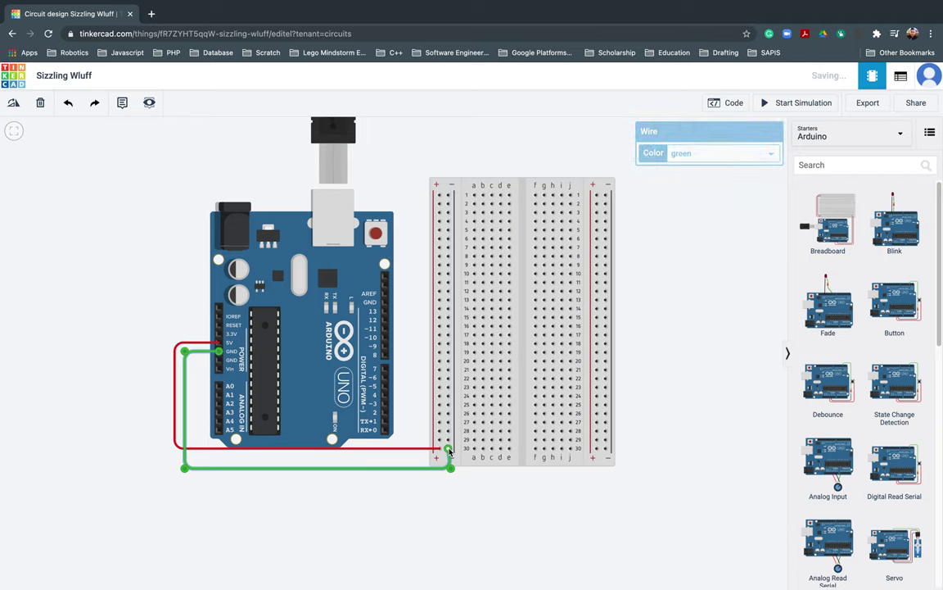
Step: Color the ground wire black and lower its two bottom corners to form a level run below the breadboard
{"action": "left_click", "coordinate": [734, 153]}
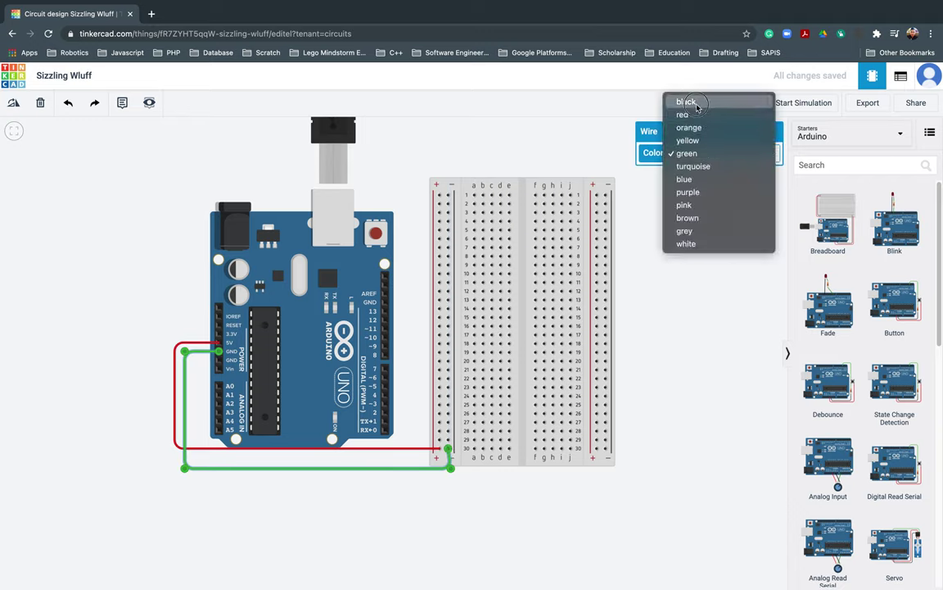
{"action": "left_click", "coordinate": [686, 99]}
{"action": "left_click_drag", "start_coordinate": [450, 469], "coordinate": [446, 480]}
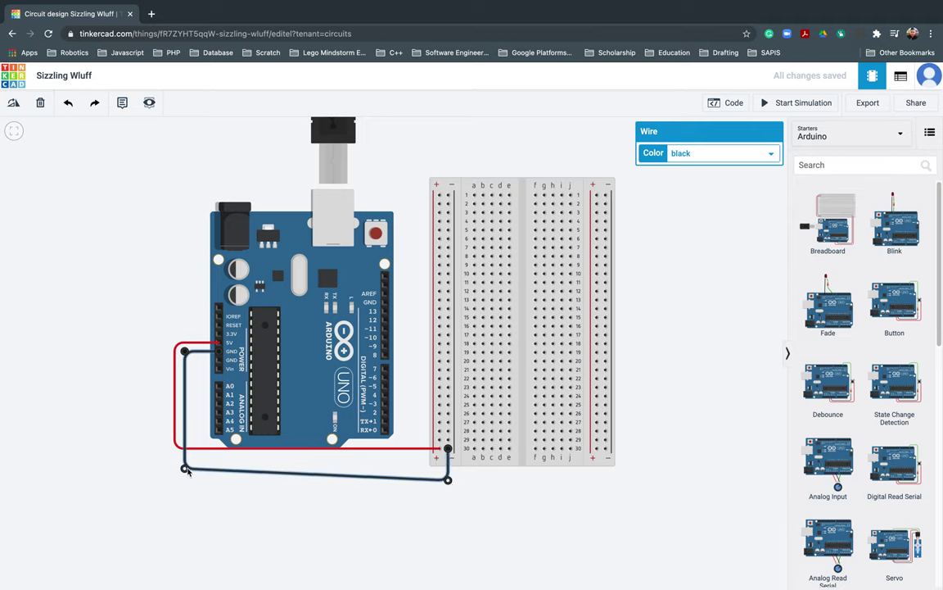
{"action": "left_click_drag", "start_coordinate": [185, 468], "coordinate": [187, 483]}
{"action": "left_click", "coordinate": [312, 518]}
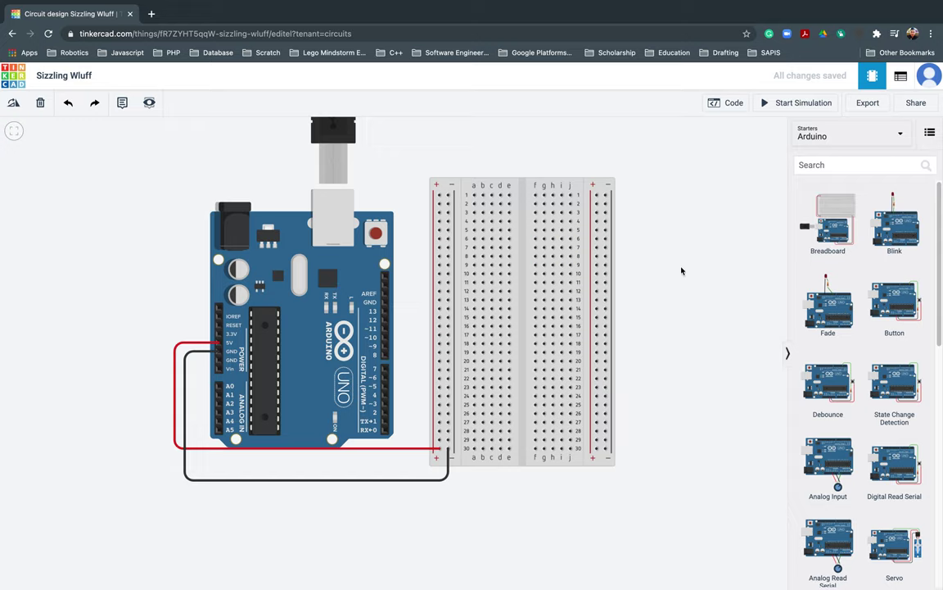
Step: Connect Arduino pin 13 straight to breadboard hole e2 and color the wire red
{"action": "left_click", "coordinate": [384, 312]}
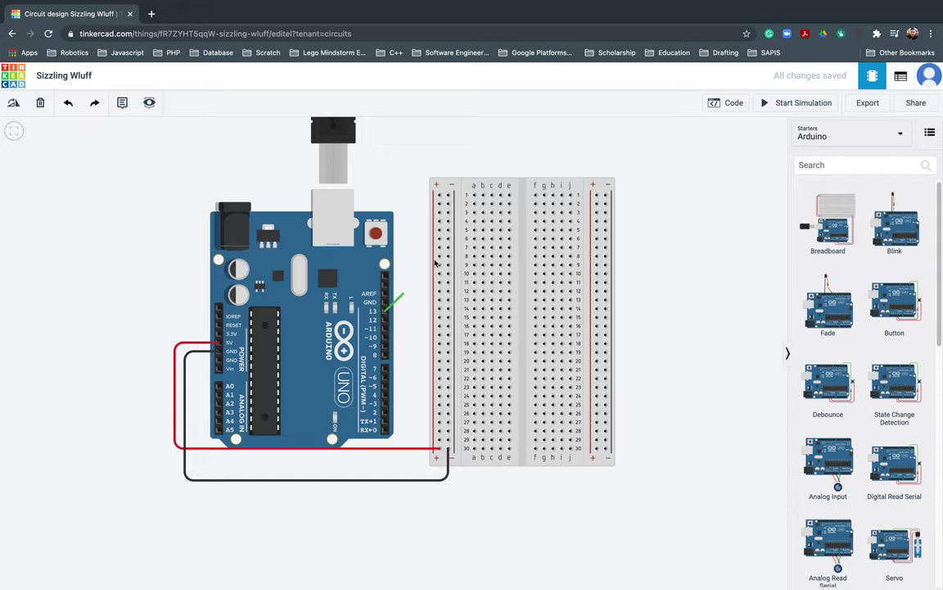
{"action": "left_click", "coordinate": [508, 205]}
{"action": "left_click", "coordinate": [743, 154]}
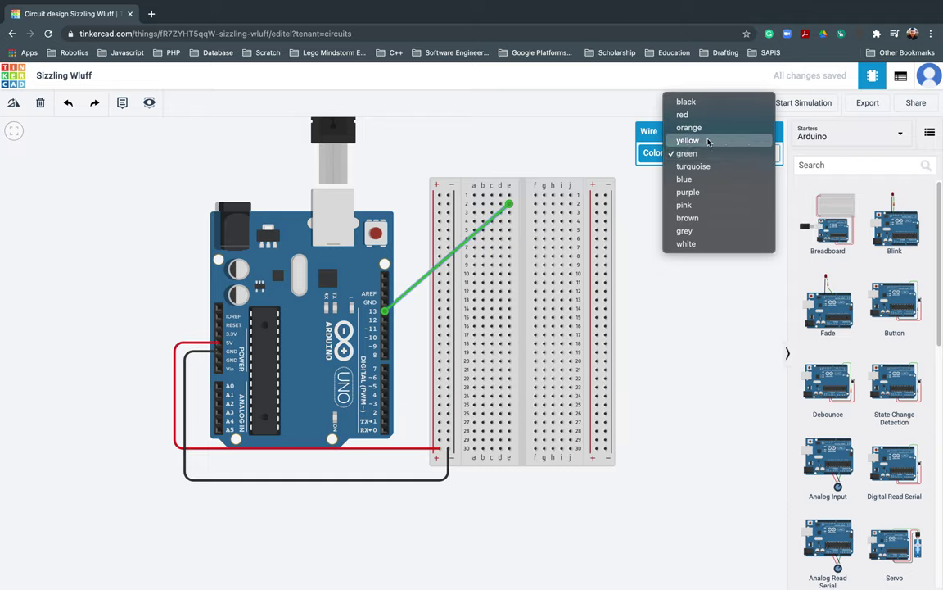
{"action": "left_click", "coordinate": [687, 114]}
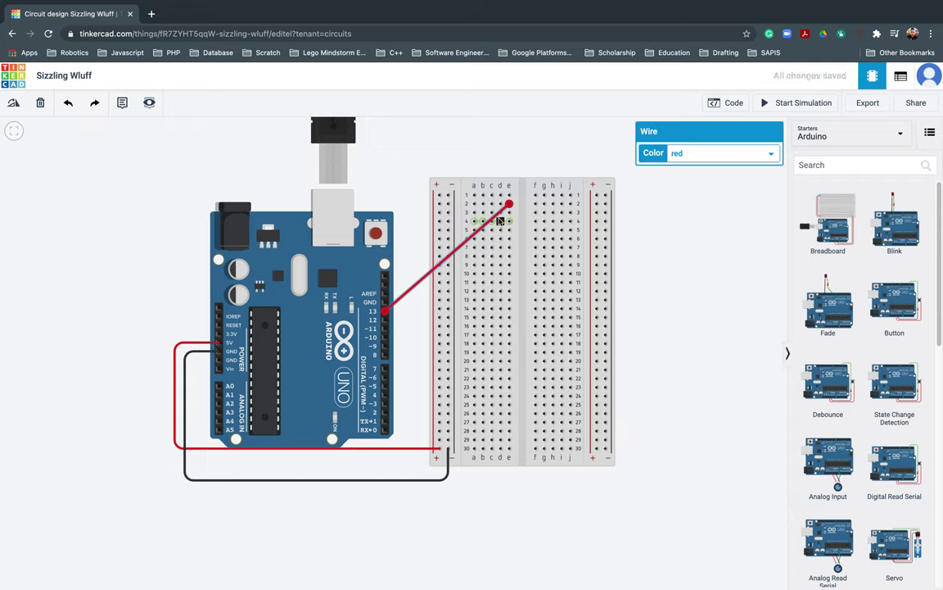
{"action": "key", "text": "Escape"}
{"action": "left_click", "coordinate": [500, 220]}
{"action": "left_click", "coordinate": [490, 223]}
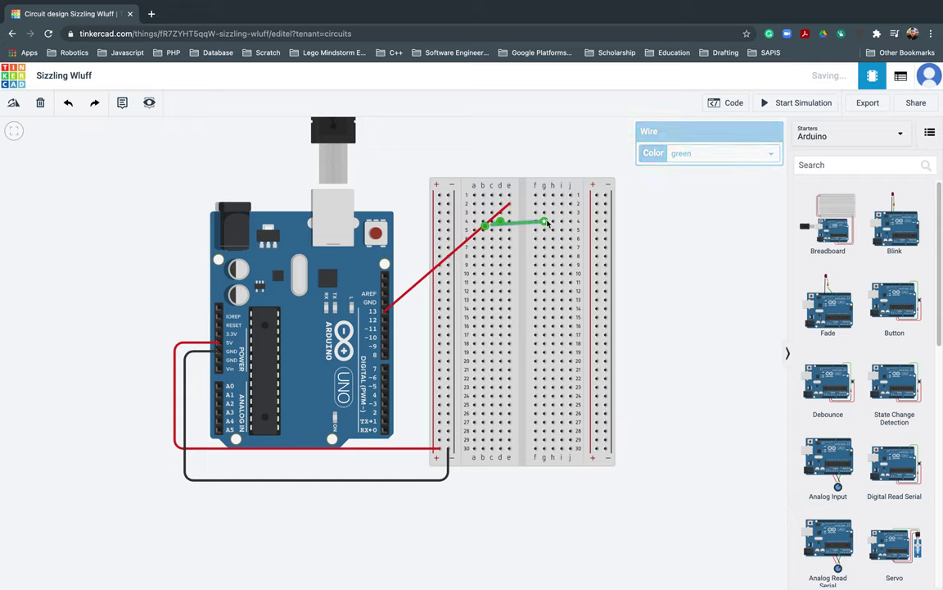
{"action": "left_click", "coordinate": [522, 229]}
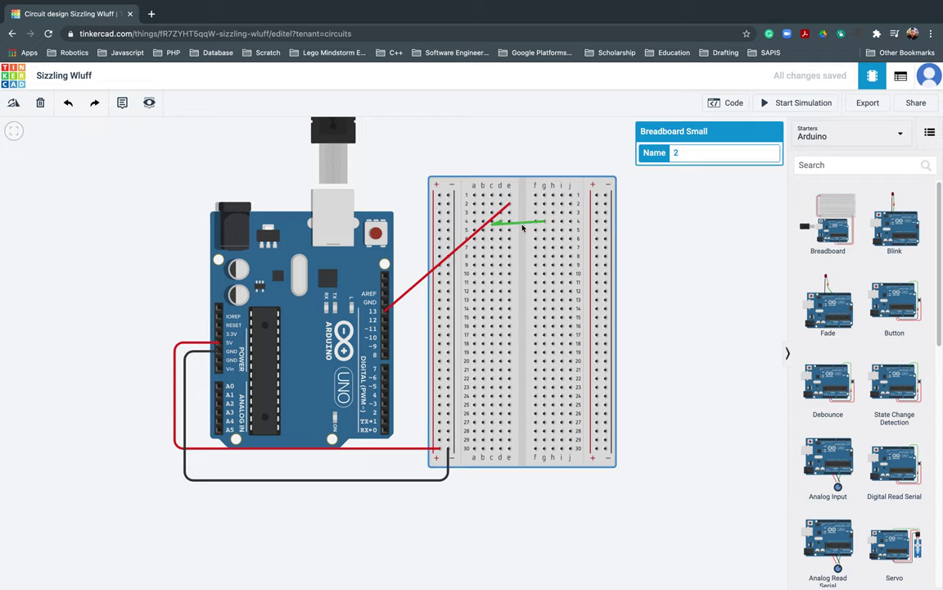
{"action": "key", "text": "Delete"}
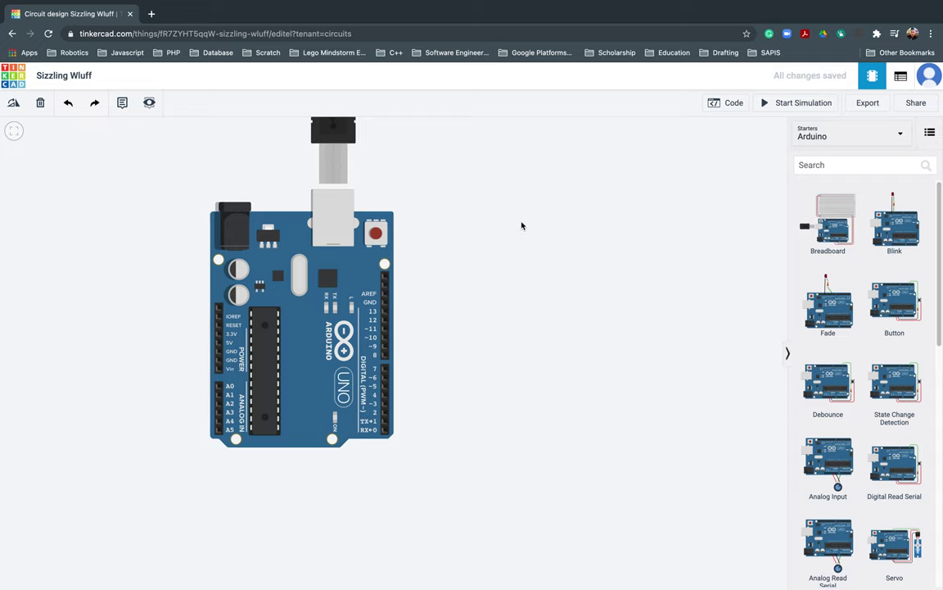
{"action": "key", "text": "ctrl+z"}
Step: Delete the stray green wire across breadboard row 4 and the diagonal red wire from pin 13
{"action": "left_click", "coordinate": [524, 223]}
{"action": "key", "text": "Delete"}
{"action": "left_click", "coordinate": [484, 226]}
{"action": "key", "text": "Delete"}
Step: Wire Arduino pin 13 to breadboard hole e2, routing it up between the boards and over the breadboard's top edge
{"action": "left_click", "coordinate": [384, 312]}
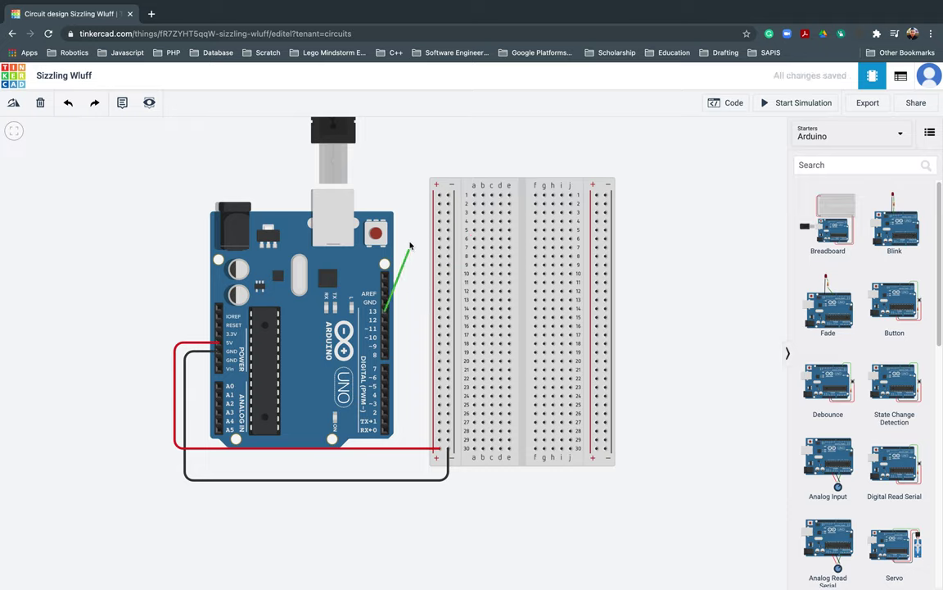
{"action": "left_click", "coordinate": [407, 301]}
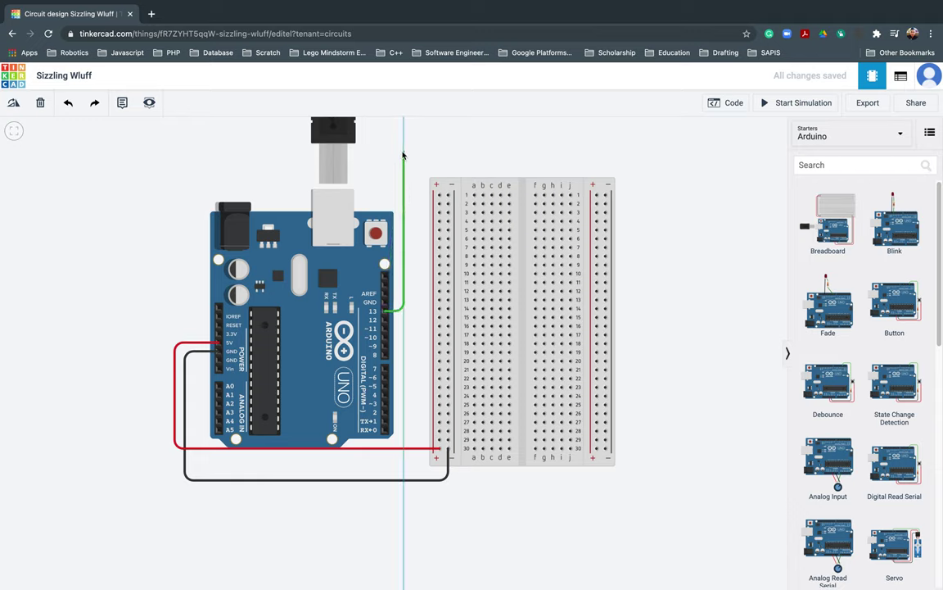
{"action": "left_click", "coordinate": [416, 154]}
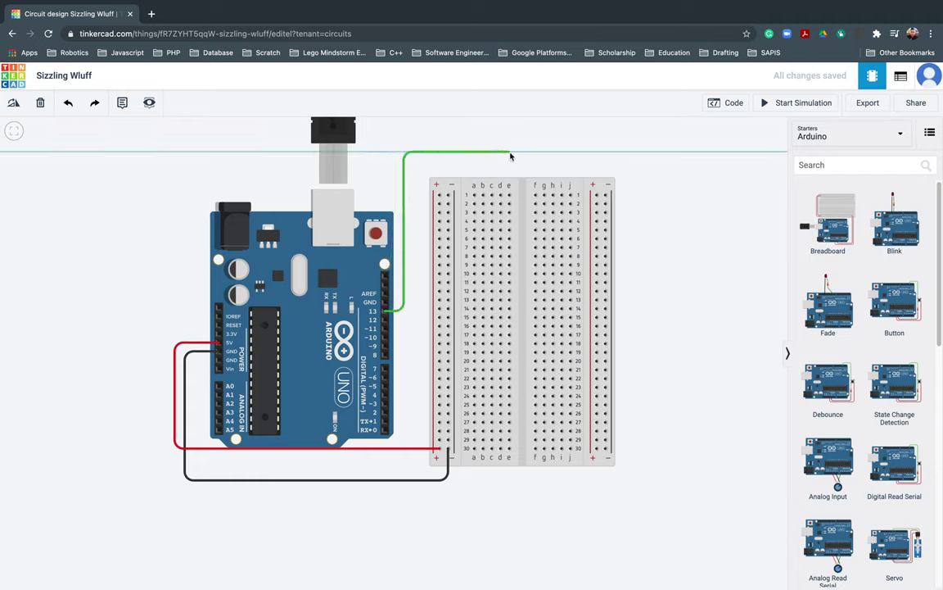
{"action": "left_click", "coordinate": [510, 154]}
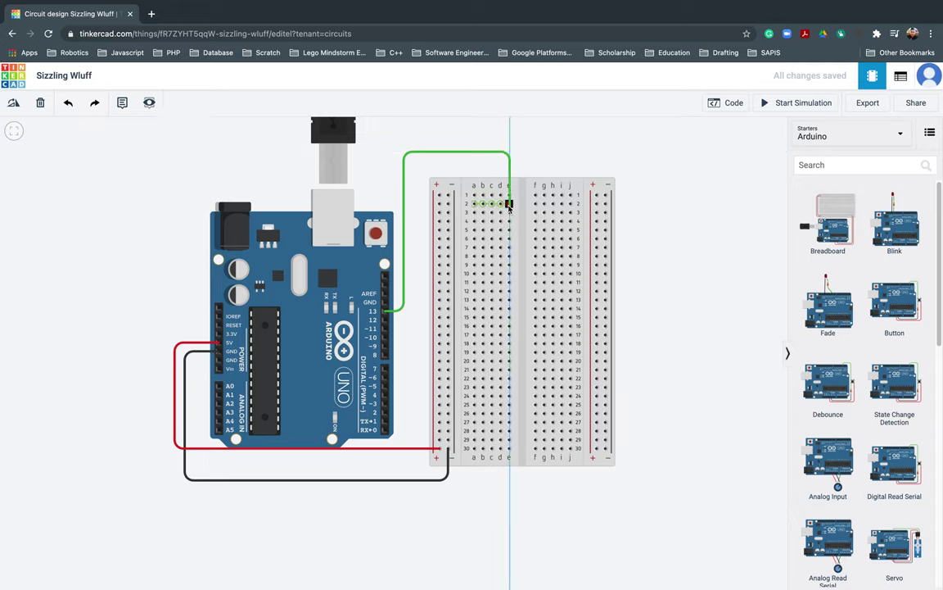
{"action": "left_click", "coordinate": [508, 203]}
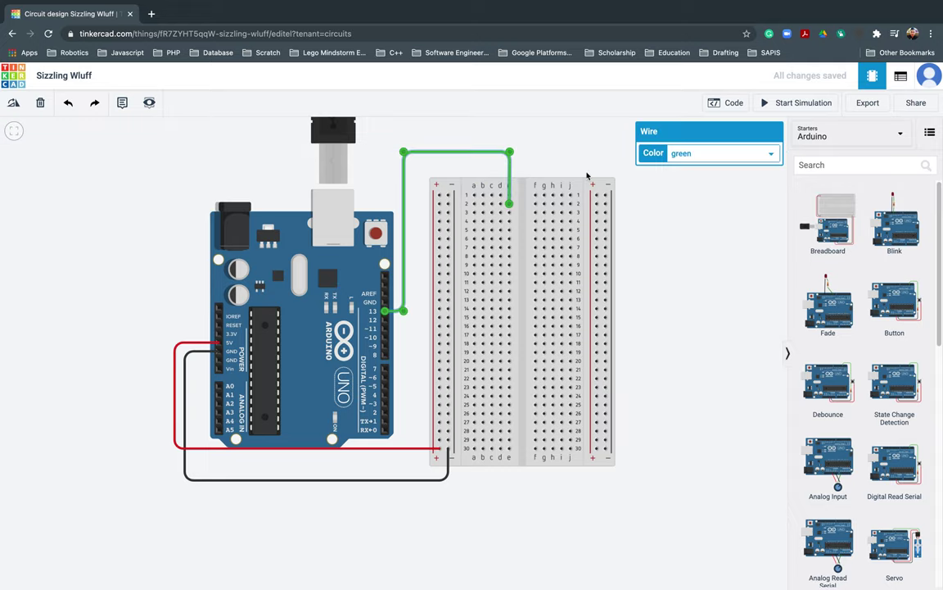
Step: Color the pin 13 wire red and deselect it
{"action": "left_click", "coordinate": [704, 157]}
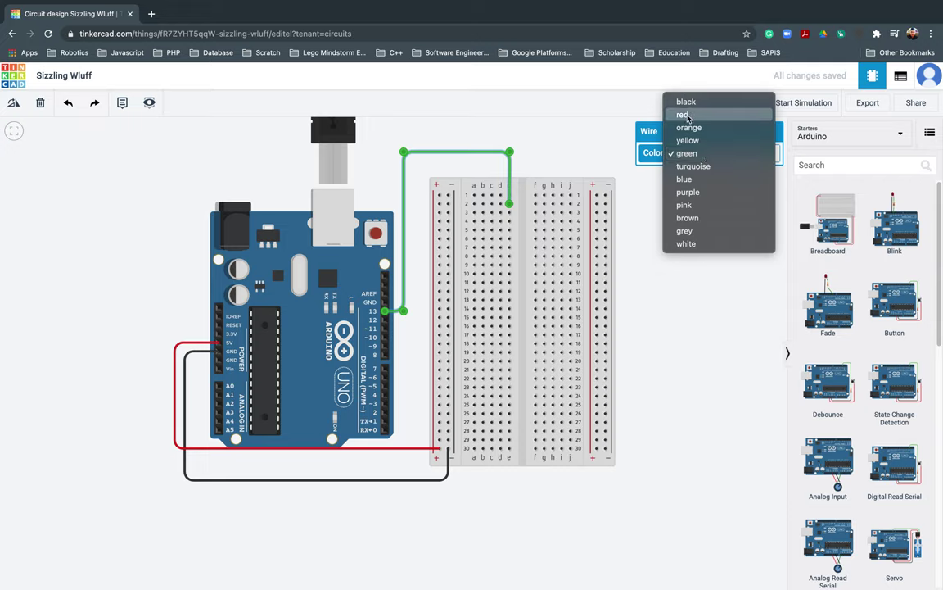
{"action": "left_click", "coordinate": [686, 116]}
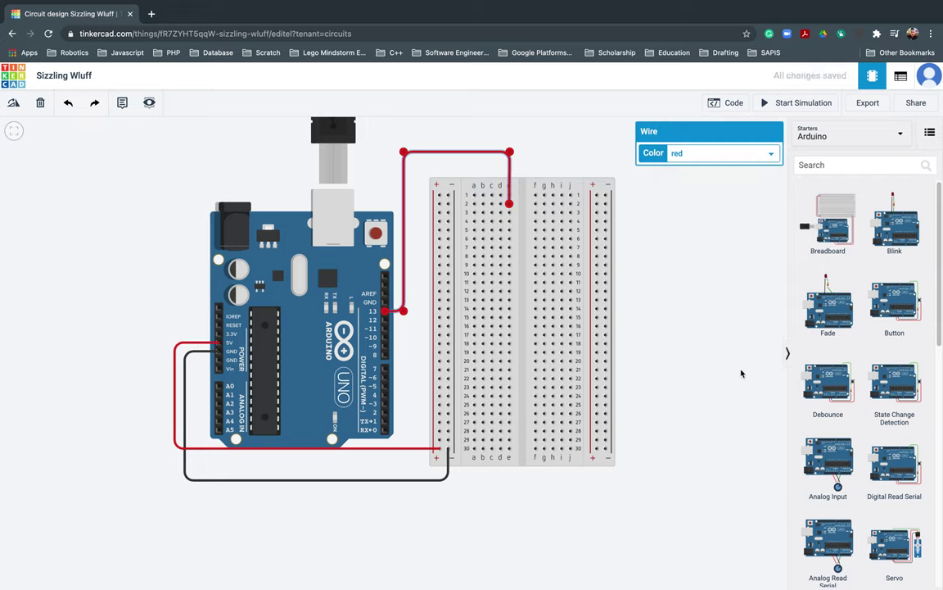
{"action": "left_click", "coordinate": [741, 373]}
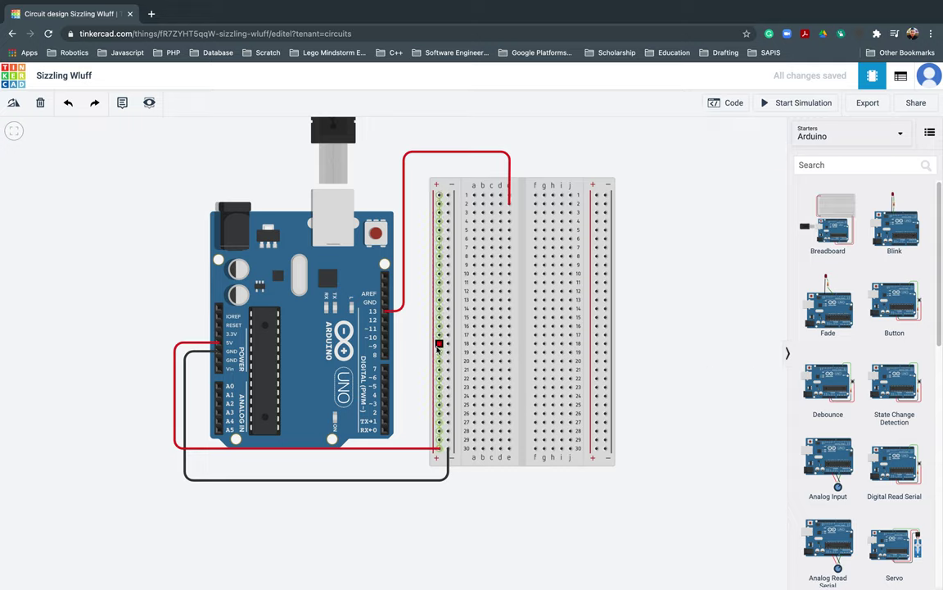
Step: Show all components in the library and place a resistor above the breadboard's top edge
{"action": "left_click", "coordinate": [851, 138]}
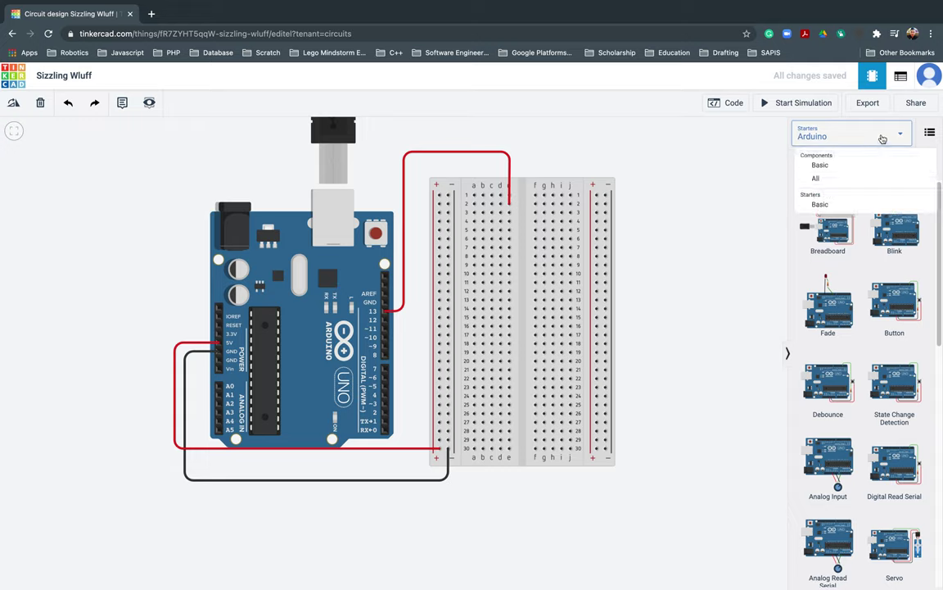
{"action": "left_click", "coordinate": [820, 181]}
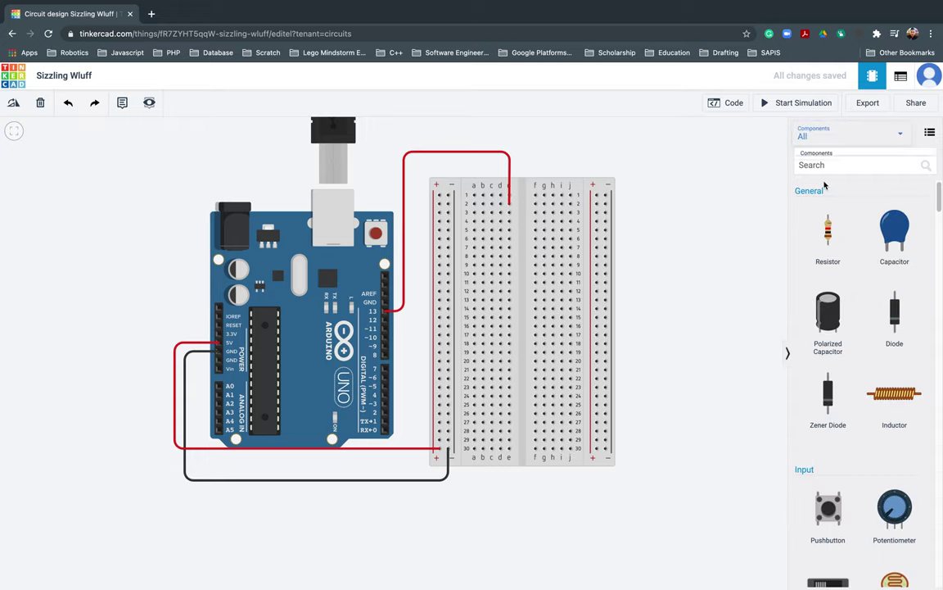
{"action": "scroll", "coordinate": [876, 377], "scroll_direction": "down", "scroll_amount": 3}
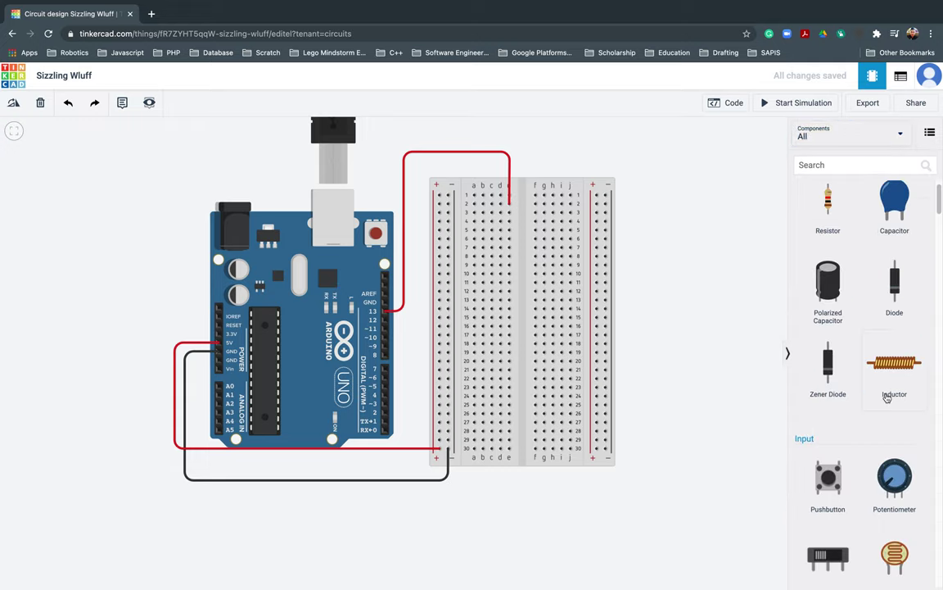
{"action": "scroll", "coordinate": [886, 398], "scroll_direction": "down", "scroll_amount": 10}
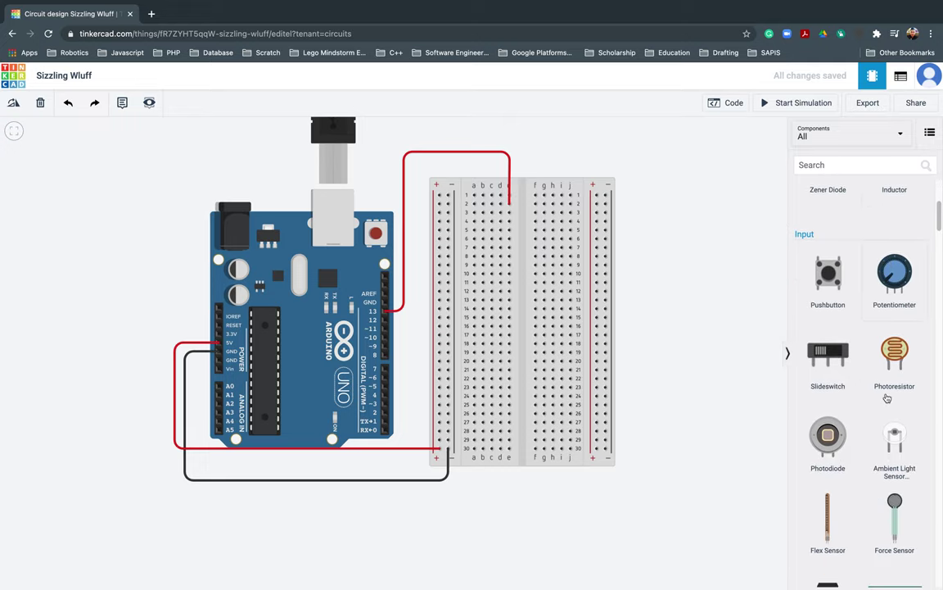
{"action": "scroll", "coordinate": [886, 398], "scroll_direction": "down", "scroll_amount": 10}
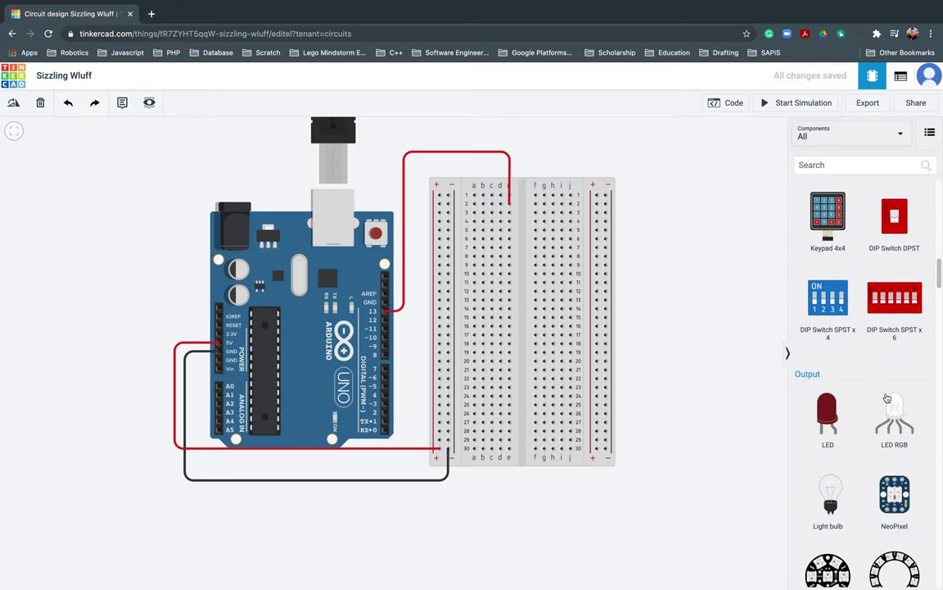
{"action": "scroll", "coordinate": [887, 397], "scroll_direction": "down", "scroll_amount": 1}
{"action": "scroll", "coordinate": [887, 398], "scroll_direction": "up", "scroll_amount": 15}
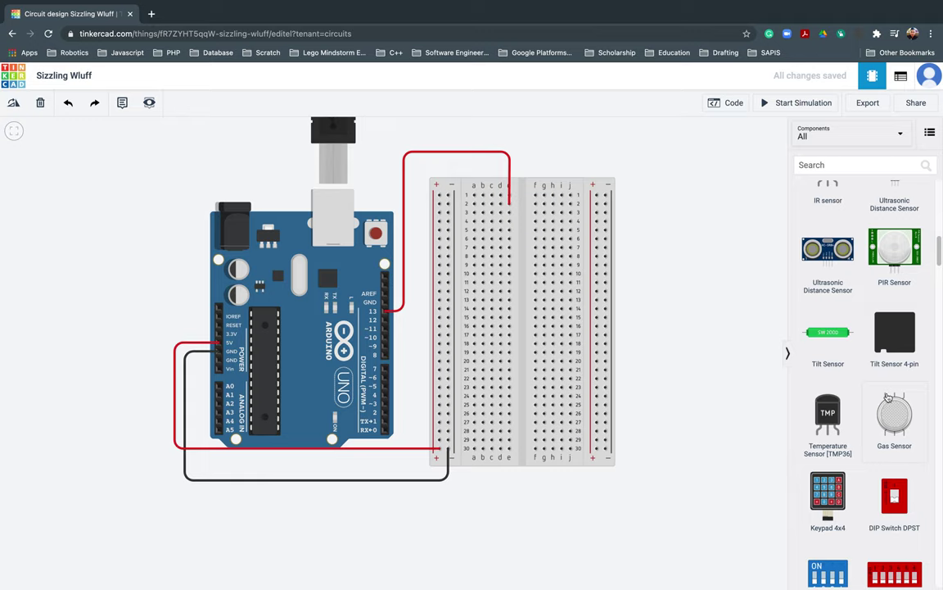
{"action": "left_click_drag", "start_coordinate": [837, 239], "coordinate": [568, 148]}
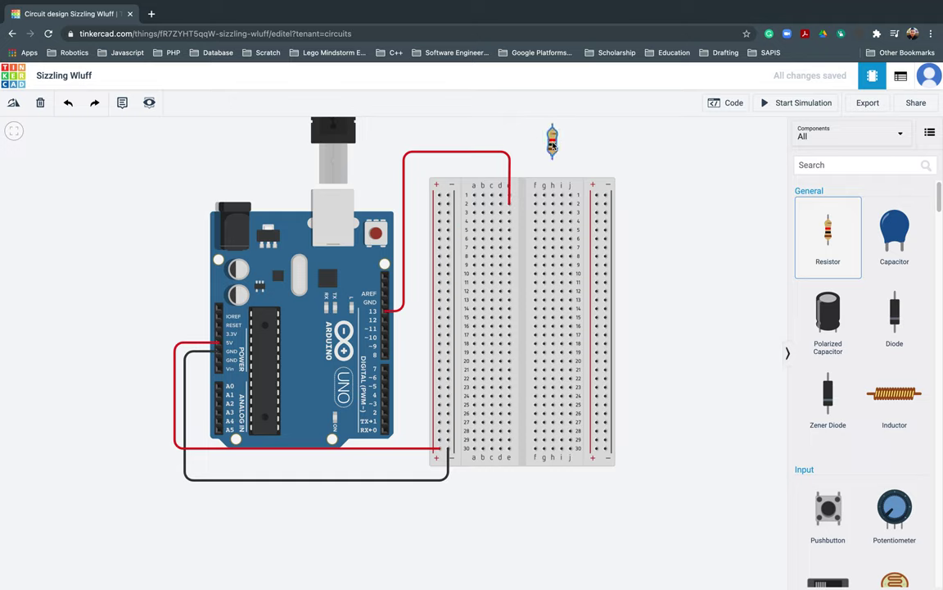
Step: Rotate the resistor to horizontal and position it just above the breadboard, near its negative rail and column a
{"action": "left_click", "coordinate": [14, 103]}
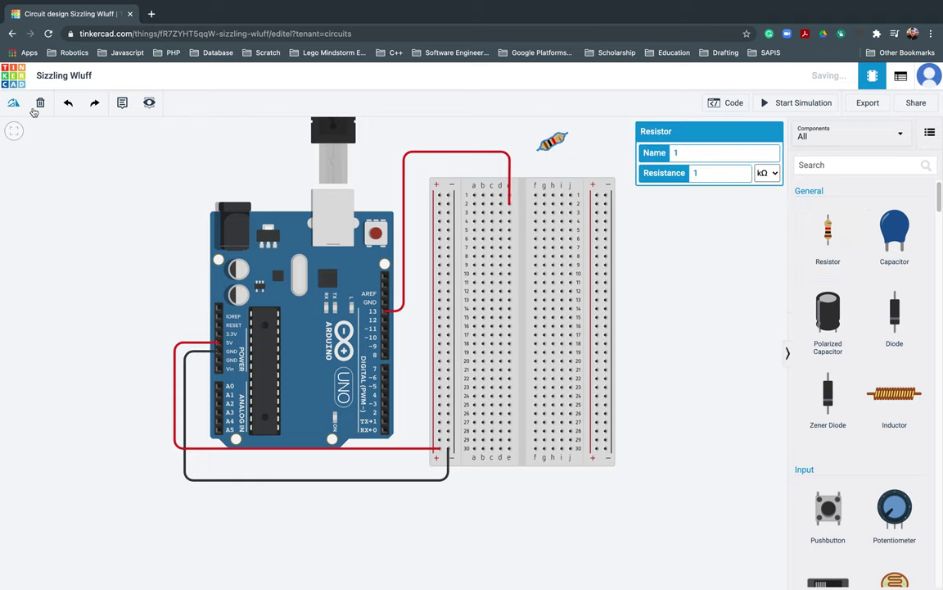
{"action": "left_click_drag", "start_coordinate": [552, 141], "coordinate": [470, 167]}
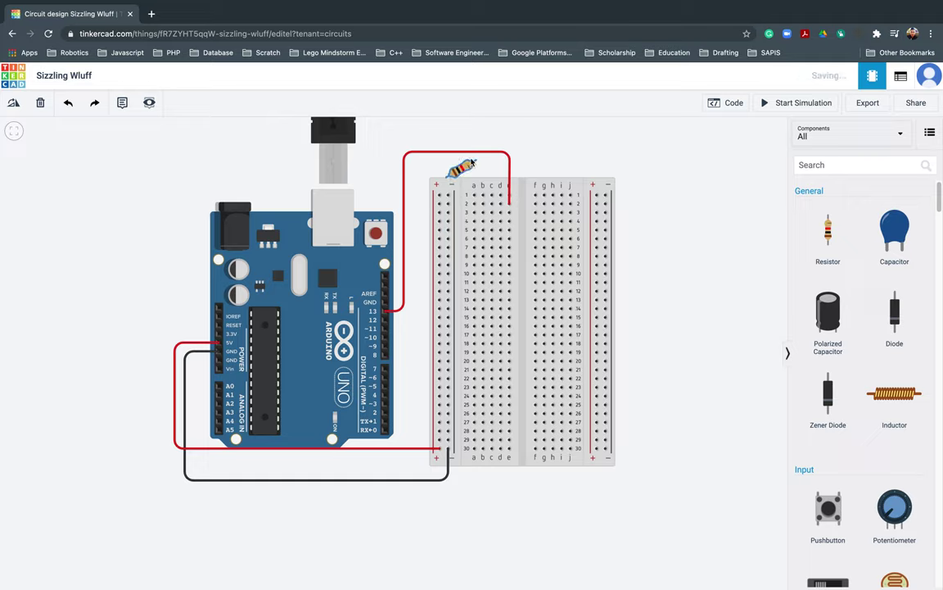
{"action": "left_click", "coordinate": [14, 104]}
{"action": "left_click", "coordinate": [15, 104]}
{"action": "left_click", "coordinate": [15, 104]}
{"action": "left_click", "coordinate": [14, 104]}
{"action": "left_click", "coordinate": [15, 104]}
{"action": "left_click_drag", "start_coordinate": [461, 168], "coordinate": [465, 222]}
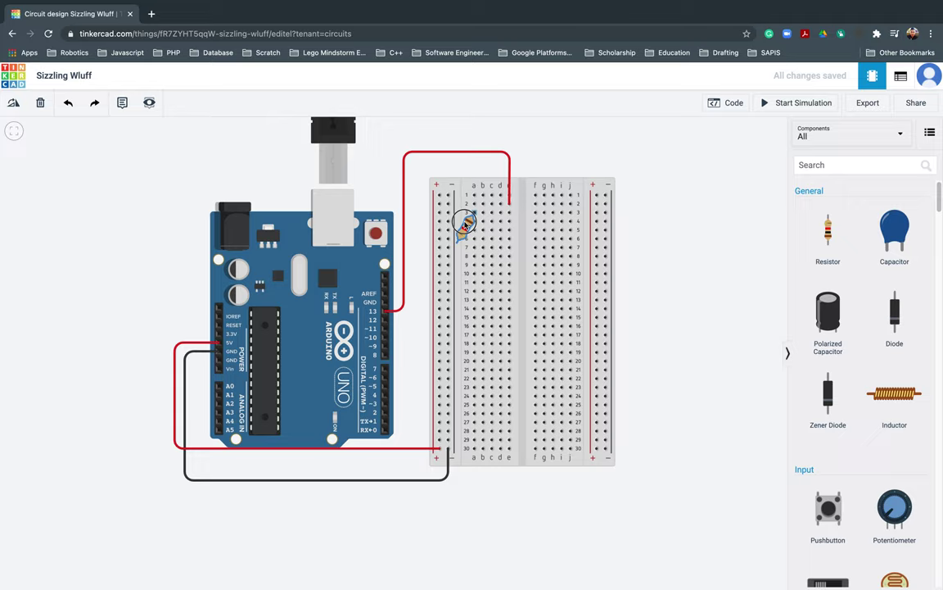
{"action": "left_click_drag", "start_coordinate": [464, 223], "coordinate": [453, 168]}
{"action": "left_click", "coordinate": [13, 105]}
{"action": "left_click", "coordinate": [11, 108]}
{"action": "left_click_drag", "start_coordinate": [453, 168], "coordinate": [466, 165]}
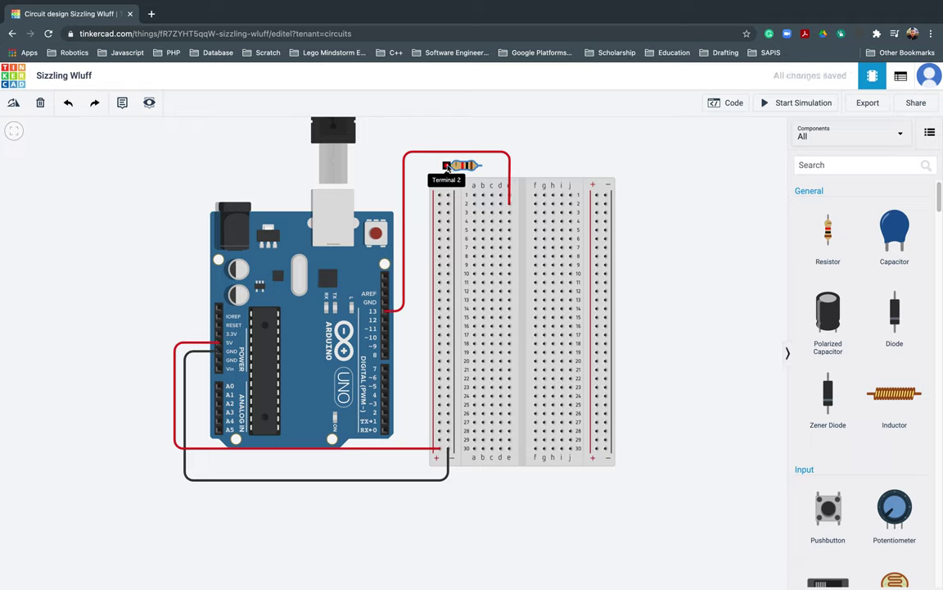
Step: Wire the resistor's Terminal 2 to the breadboard's negative rail at row 1 and color the wire black
{"action": "left_click", "coordinate": [447, 167]}
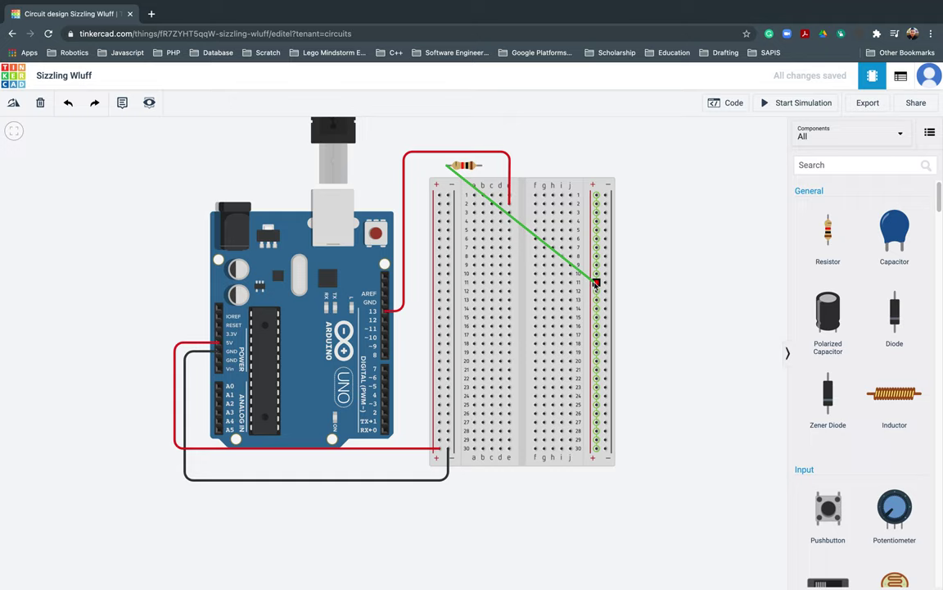
{"action": "left_click", "coordinate": [447, 194]}
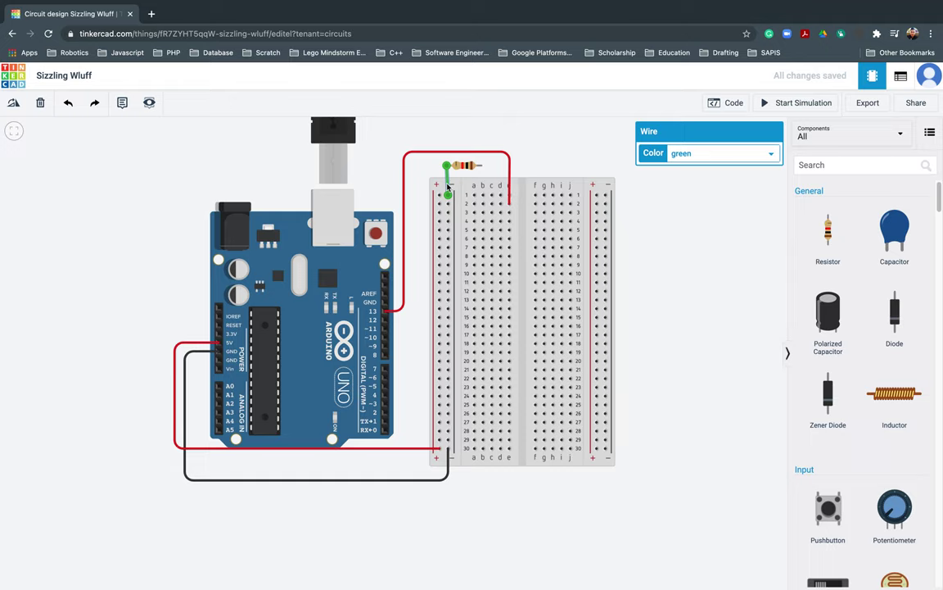
{"action": "left_click", "coordinate": [706, 153]}
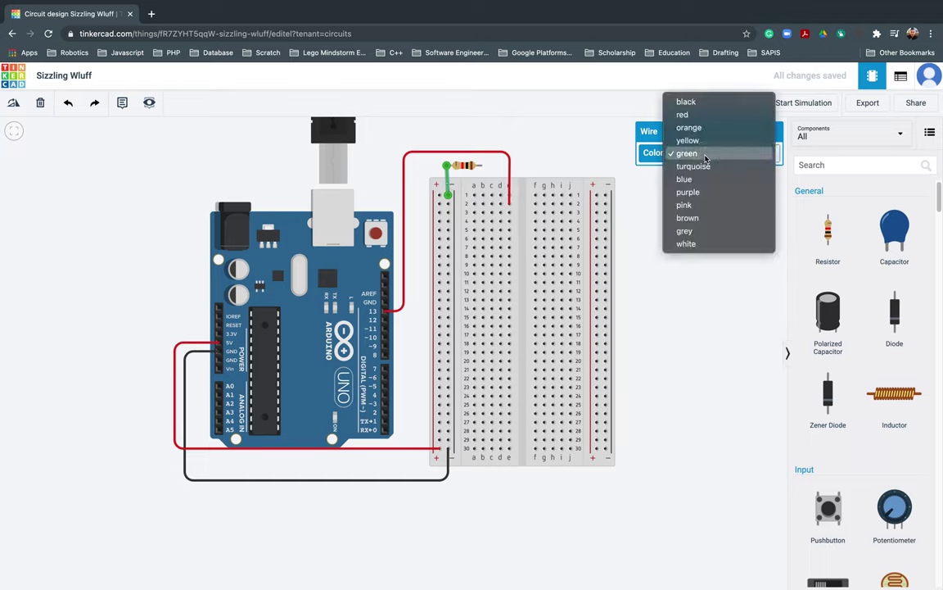
{"action": "left_click", "coordinate": [696, 102]}
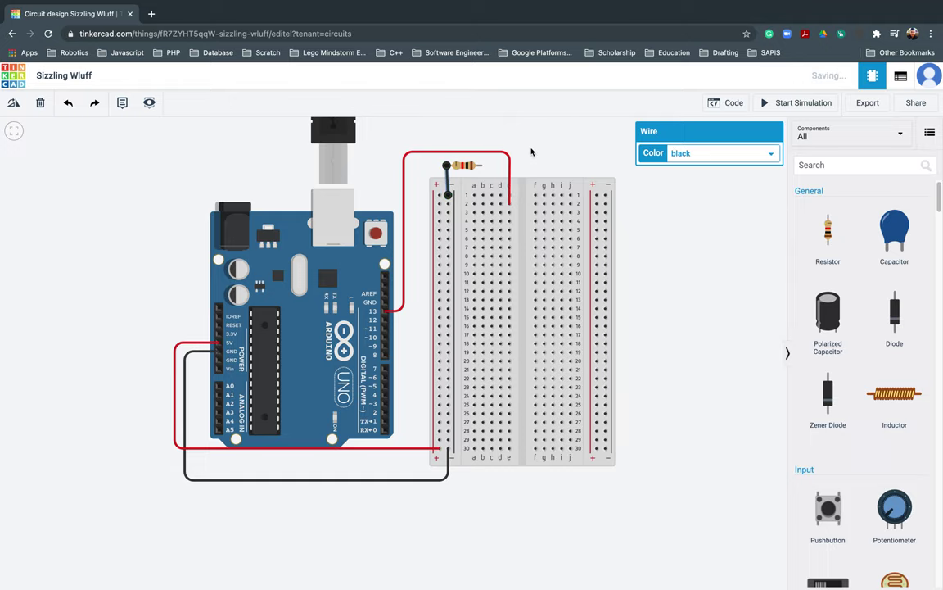
Step: Wire the resistor's other terminal to breadboard hole a3, color the wire black and deselect it
{"action": "left_click", "coordinate": [481, 166]}
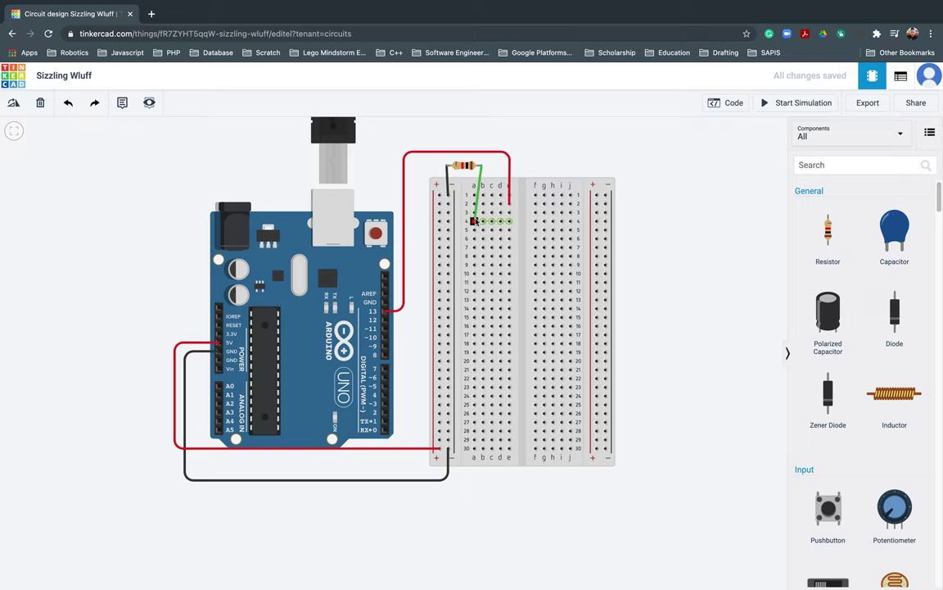
{"action": "left_click", "coordinate": [474, 213]}
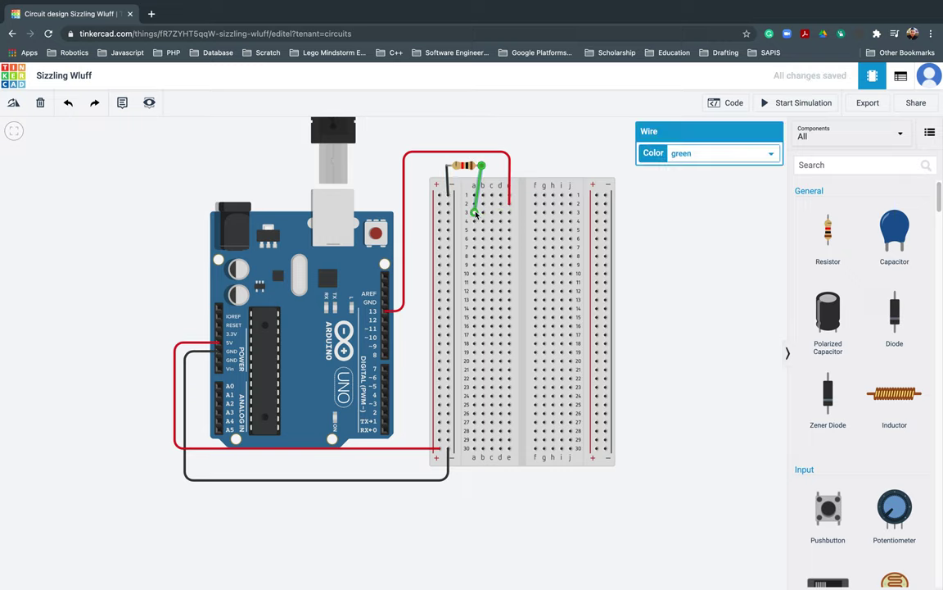
{"action": "left_click", "coordinate": [688, 152]}
{"action": "left_click", "coordinate": [685, 103]}
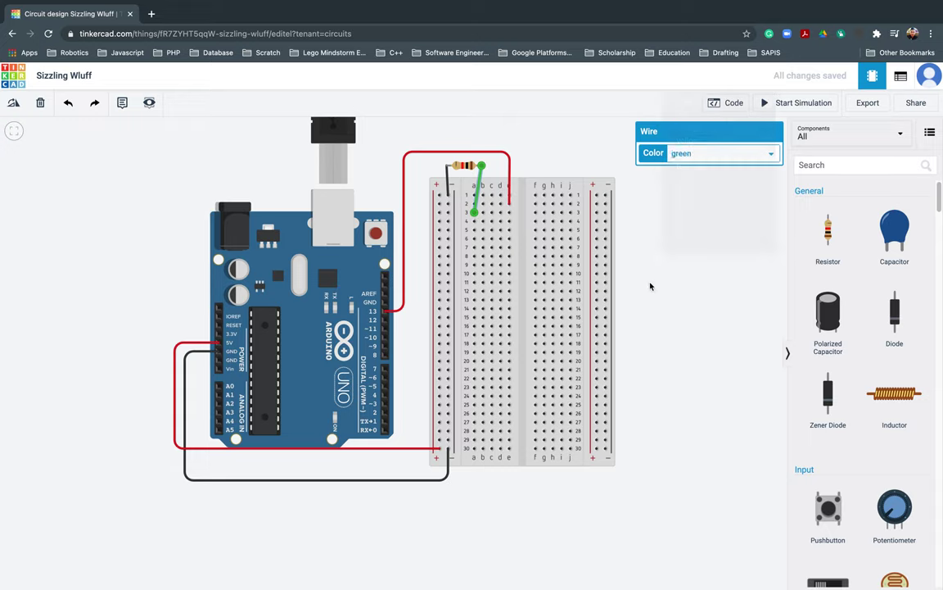
{"action": "left_click", "coordinate": [690, 345]}
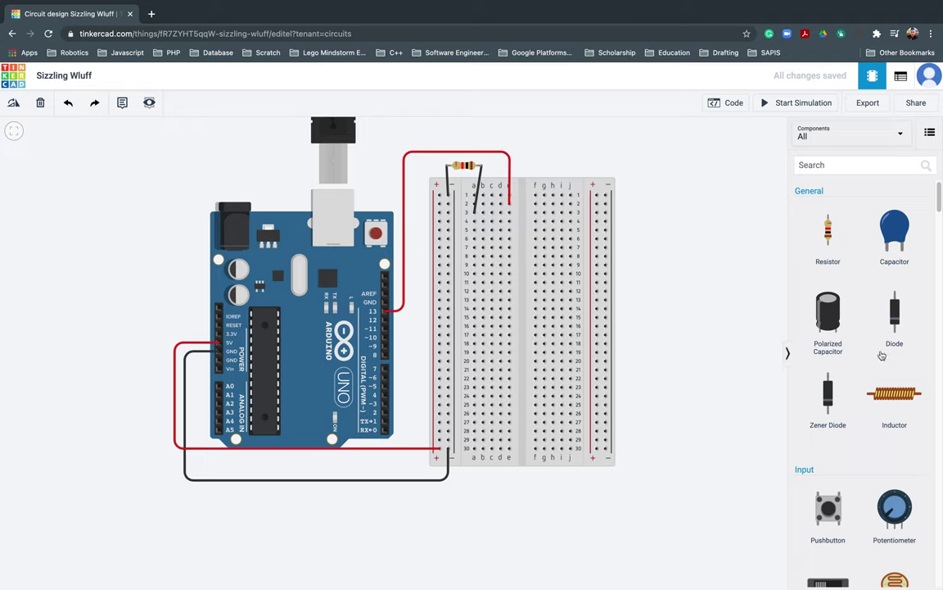
Step: Place a red LED above the breadboard, between the pin 13 wire and columns f to j
{"action": "scroll", "coordinate": [892, 418], "scroll_direction": "down", "scroll_amount": 10}
{"action": "scroll", "coordinate": [890, 428], "scroll_direction": "down", "scroll_amount": 5}
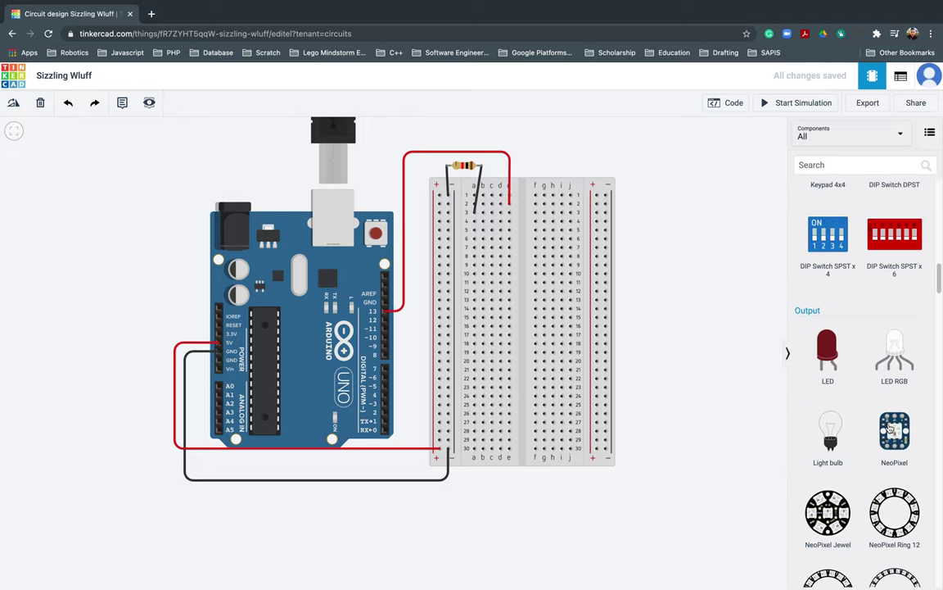
{"action": "left_click", "coordinate": [541, 150]}
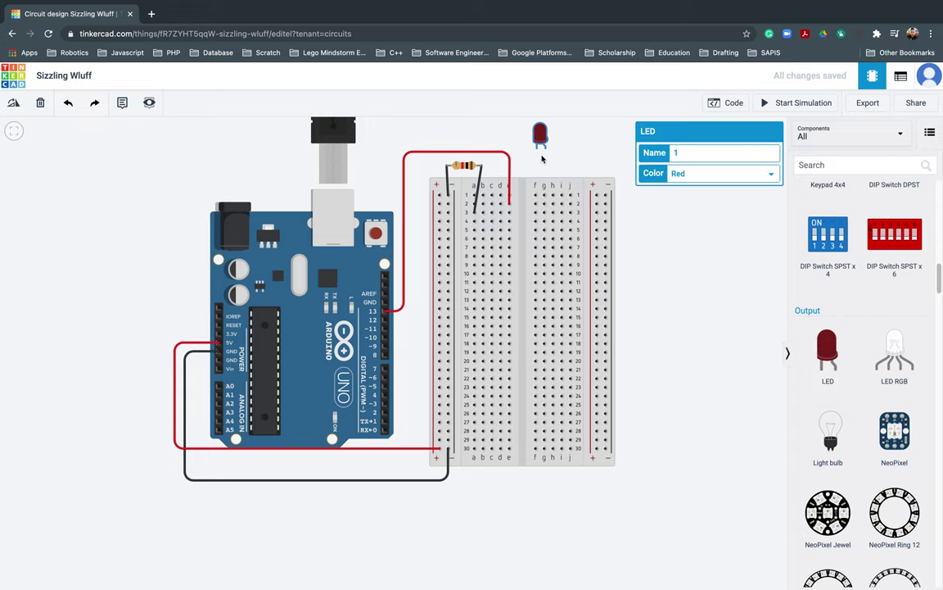
{"action": "key", "text": "super+Tab"}
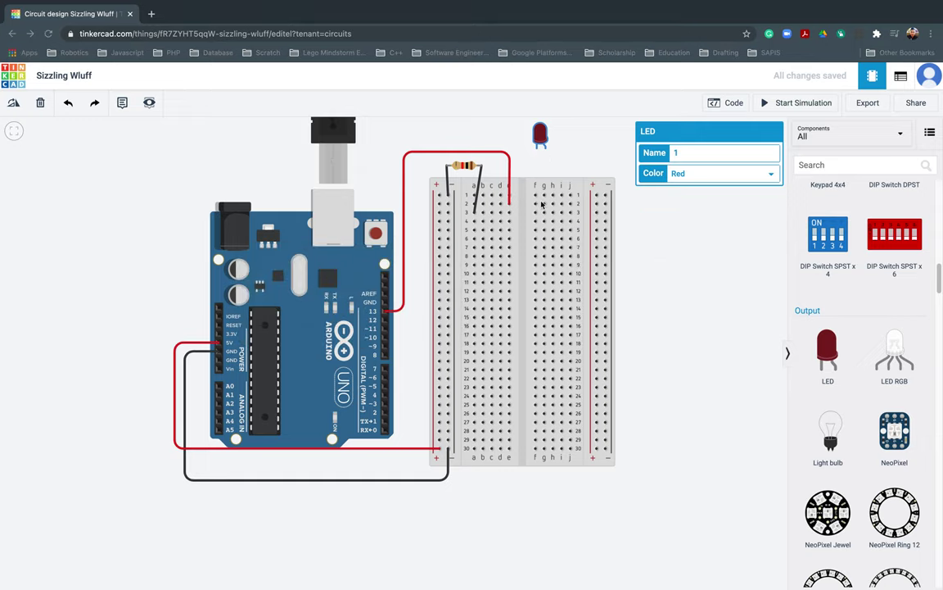
{"action": "key", "text": "super+Tab"}
{"action": "key", "text": "super+Tab"}
{"action": "key", "text": "super+Tab"}
{"action": "key", "text": "super+Tab"}
{"action": "key", "text": "super+Tab"}
{"action": "key", "text": "super+Tab"}
{"action": "left_click", "coordinate": [700, 290]}
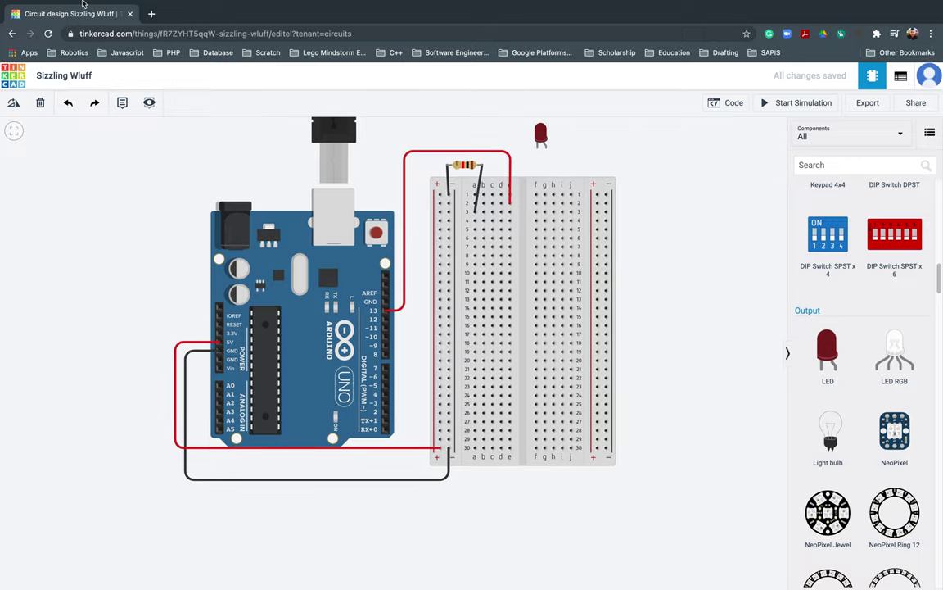
Step: Search Google for "led lights" in a new browser tab and return to the circuit
{"action": "left_click", "coordinate": [151, 14]}
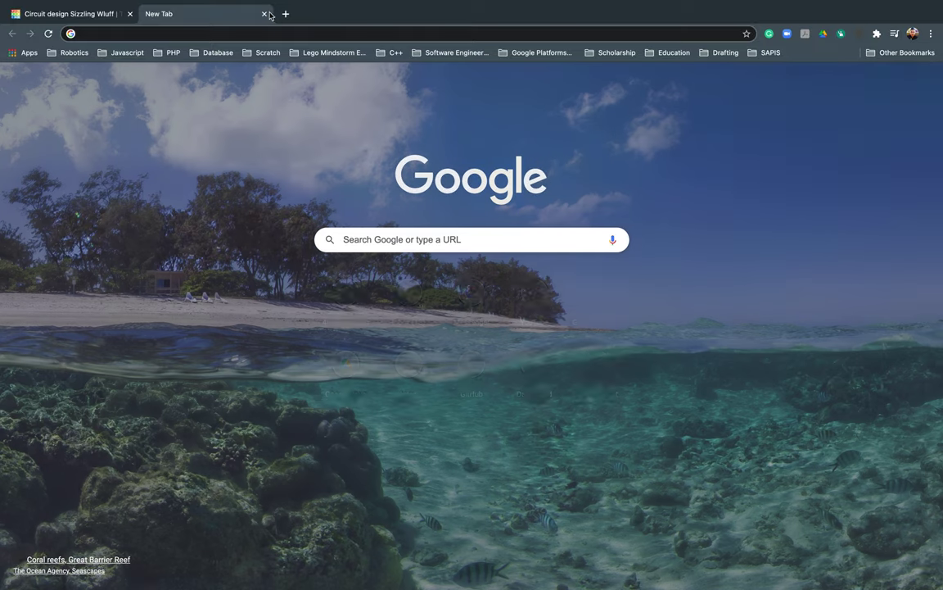
{"action": "type", "text": "led lights"}
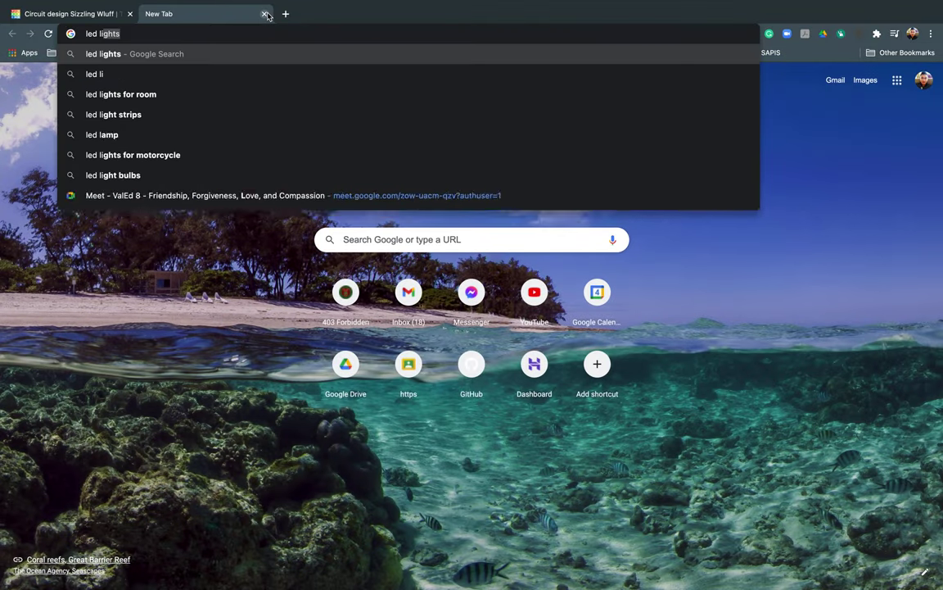
{"action": "key", "text": "Return"}
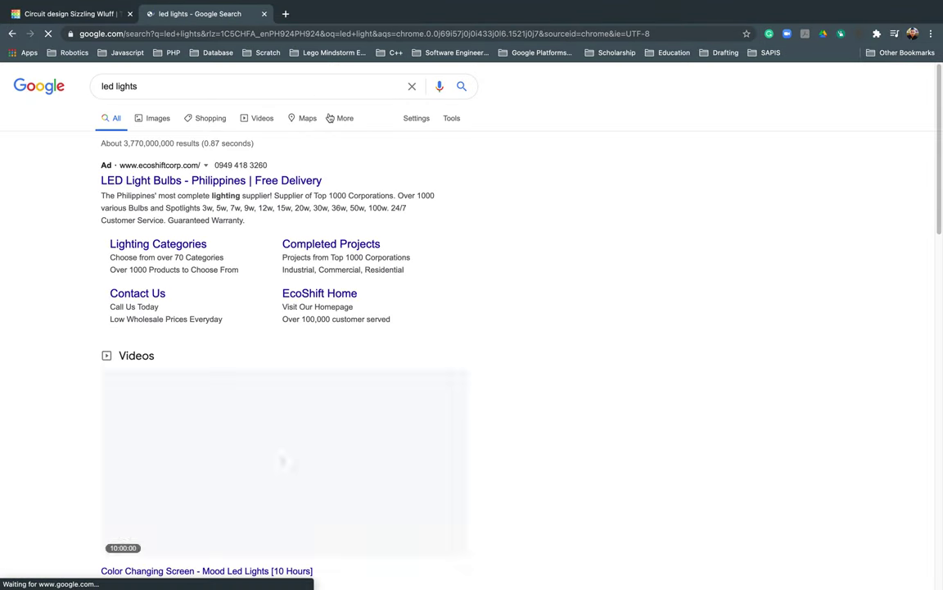
{"action": "left_click", "coordinate": [77, 14]}
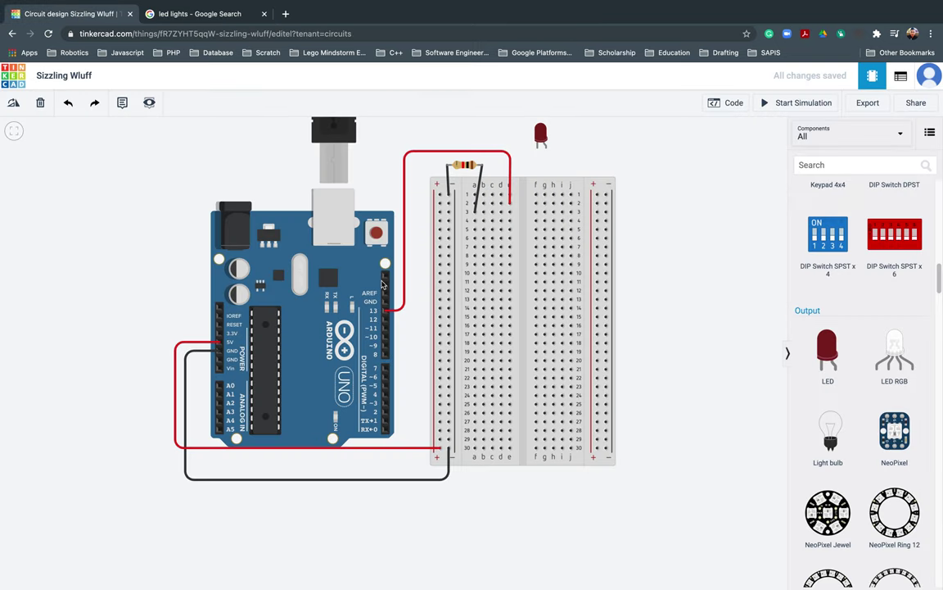
Step: Replace the Google search with "cathode led" and run it
{"action": "left_click", "coordinate": [197, 17]}
{"action": "left_click", "coordinate": [186, 86]}
{"action": "key", "text": "super+a"}
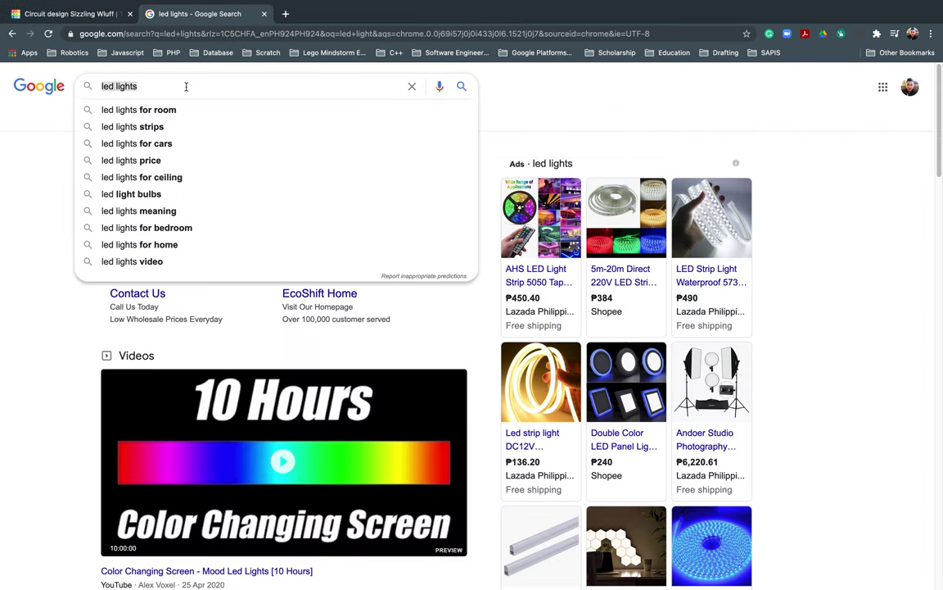
{"action": "type", "text": "cathode "}
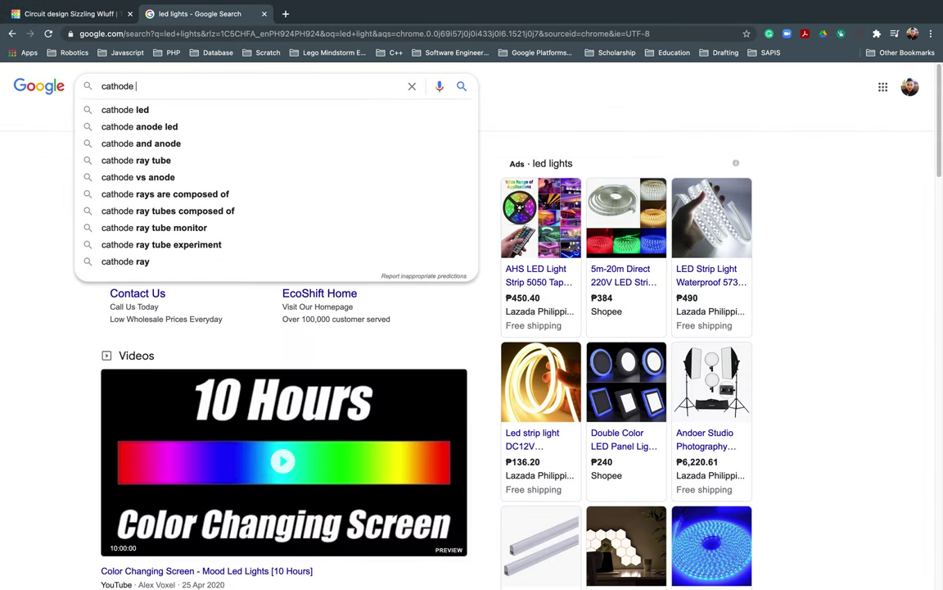
{"action": "type", "text": "led"}
{"action": "key", "text": "Return"}
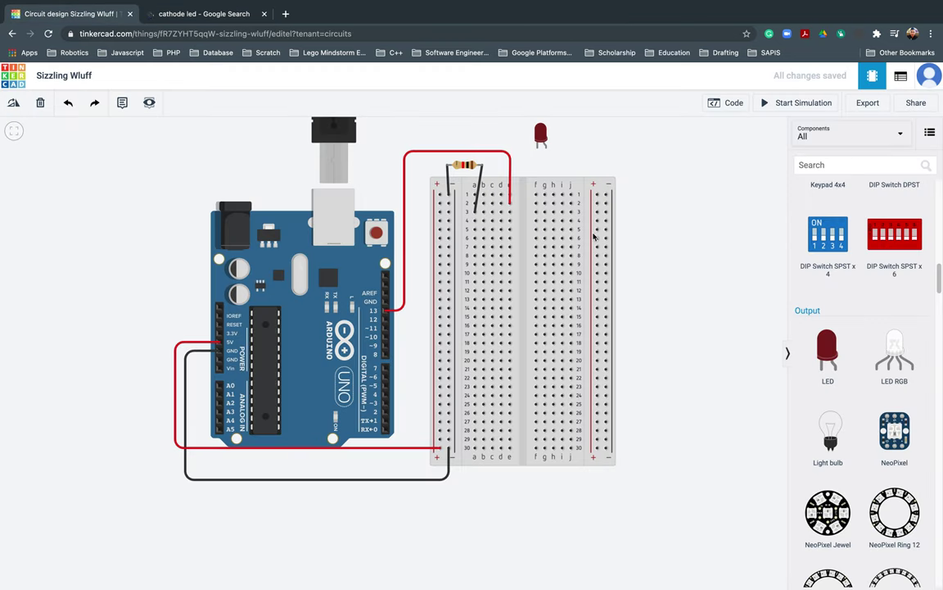
Step: Return to the Tinkercad circuit and wire the red LED's cathode to breadboard hole d2 and its anode to d3
{"action": "left_click", "coordinate": [74, 13]}
{"action": "mouse_move", "coordinate": [537, 152]}
{"action": "left_mouse_down"}
{"action": "mouse_move", "coordinate": [527, 151]}
{"action": "mouse_move", "coordinate": [552, 148]}
{"action": "mouse_move", "coordinate": [489, 210]}
{"action": "mouse_move", "coordinate": [484, 197]}
{"action": "mouse_move", "coordinate": [489, 204]}
{"action": "mouse_move", "coordinate": [552, 147]}
{"action": "mouse_move", "coordinate": [539, 145]}
{"action": "left_mouse_up"}
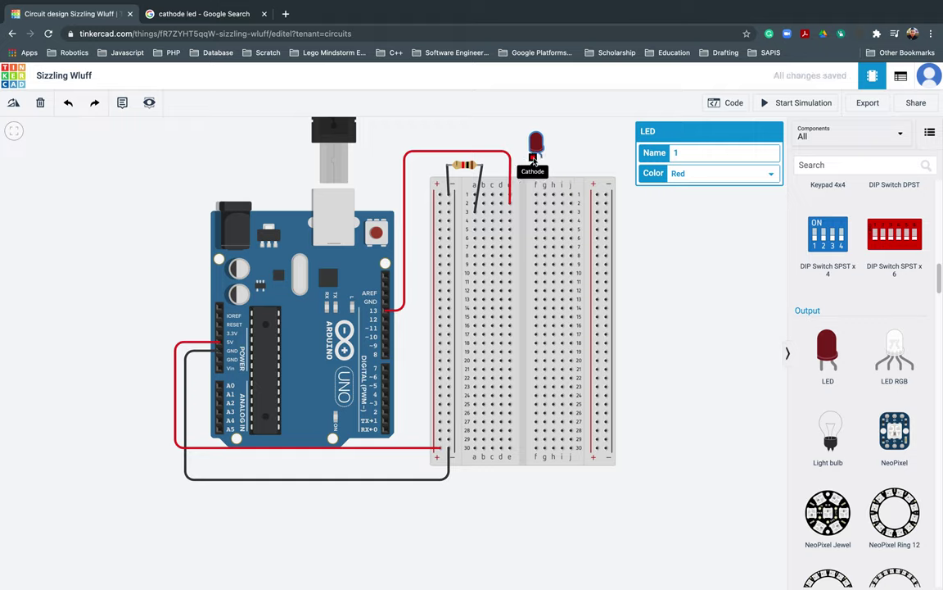
{"action": "left_click", "coordinate": [533, 162]}
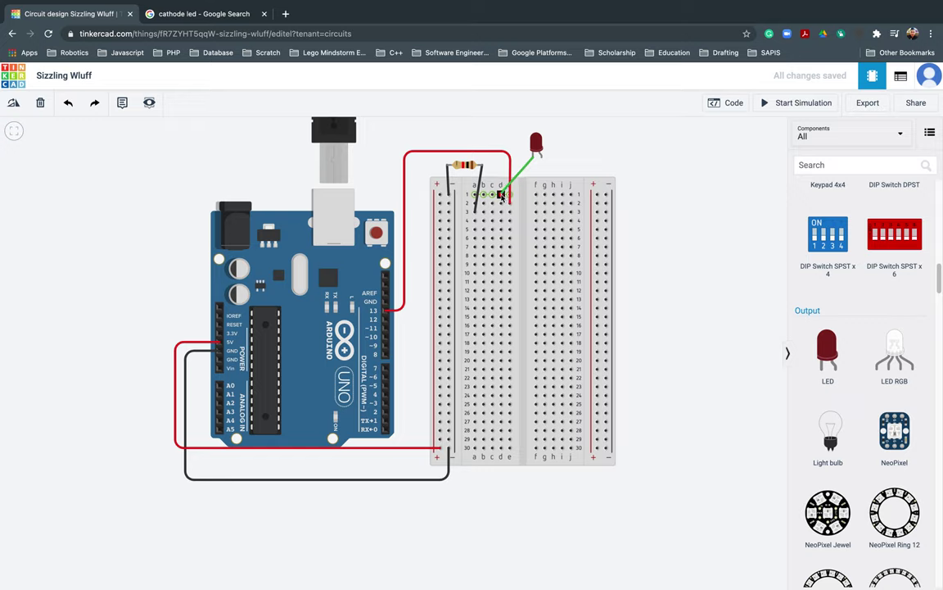
{"action": "left_click", "coordinate": [501, 202]}
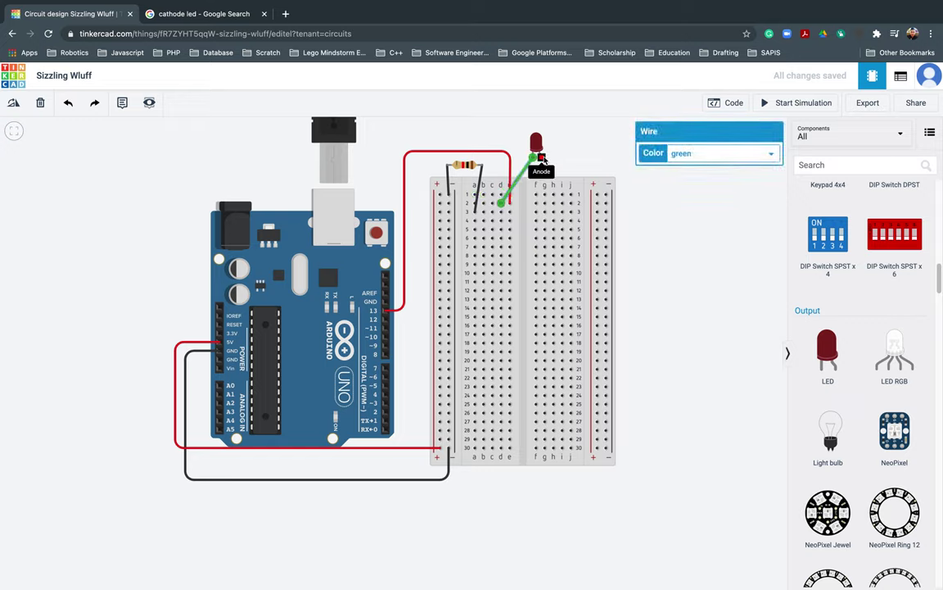
{"action": "left_click", "coordinate": [543, 158]}
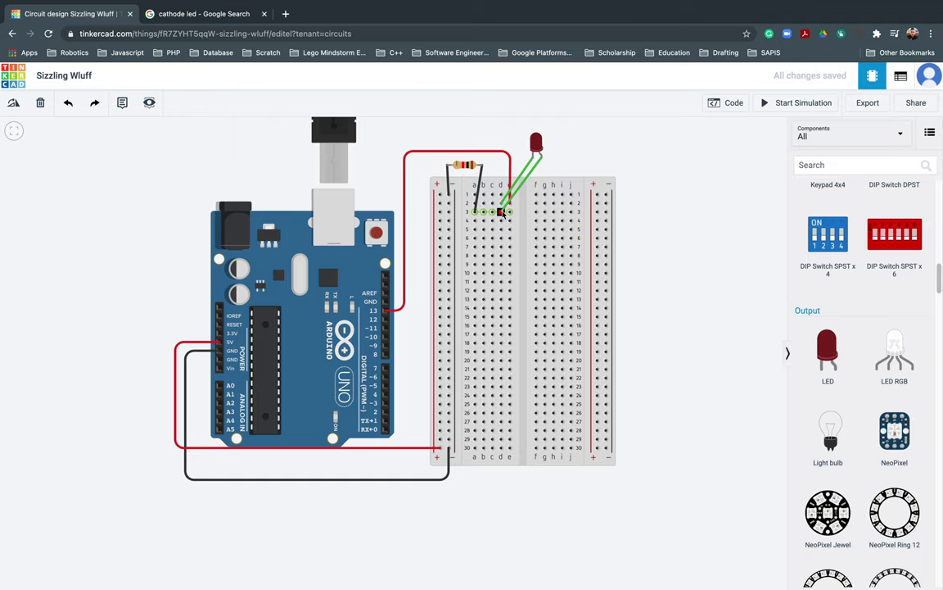
{"action": "left_click", "coordinate": [502, 211]}
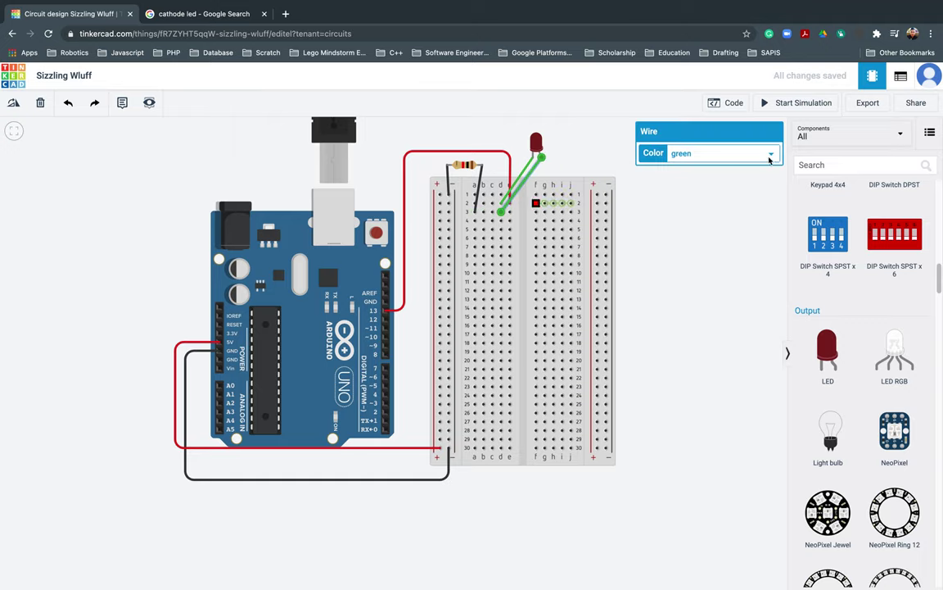
Step: Nudge the red LED slightly closer to the breadboard and run the circuit simulation briefly before stopping it
{"action": "left_click", "coordinate": [731, 282]}
{"action": "mouse_move", "coordinate": [534, 146]}
{"action": "left_mouse_down"}
{"action": "mouse_move", "coordinate": [480, 218]}
{"action": "mouse_move", "coordinate": [527, 217]}
{"action": "mouse_move", "coordinate": [527, 152]}
{"action": "mouse_move", "coordinate": [560, 169]}
{"action": "mouse_move", "coordinate": [657, 350]}
{"action": "mouse_move", "coordinate": [670, 523]}
{"action": "mouse_move", "coordinate": [468, 532]}
{"action": "mouse_move", "coordinate": [576, 356]}
{"action": "mouse_move", "coordinate": [532, 149]}
{"action": "left_mouse_up"}
{"action": "left_click", "coordinate": [676, 337]}
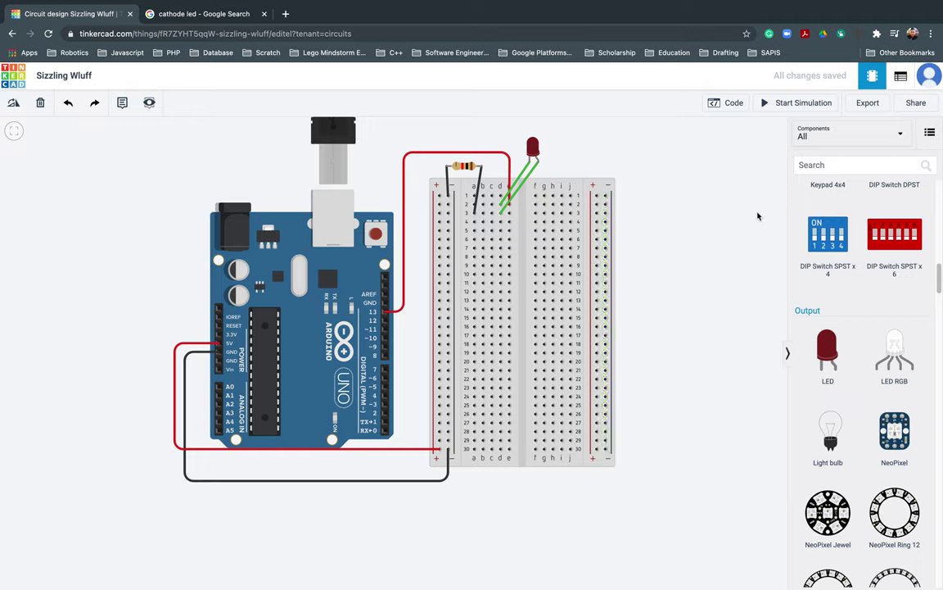
{"action": "left_click", "coordinate": [785, 105]}
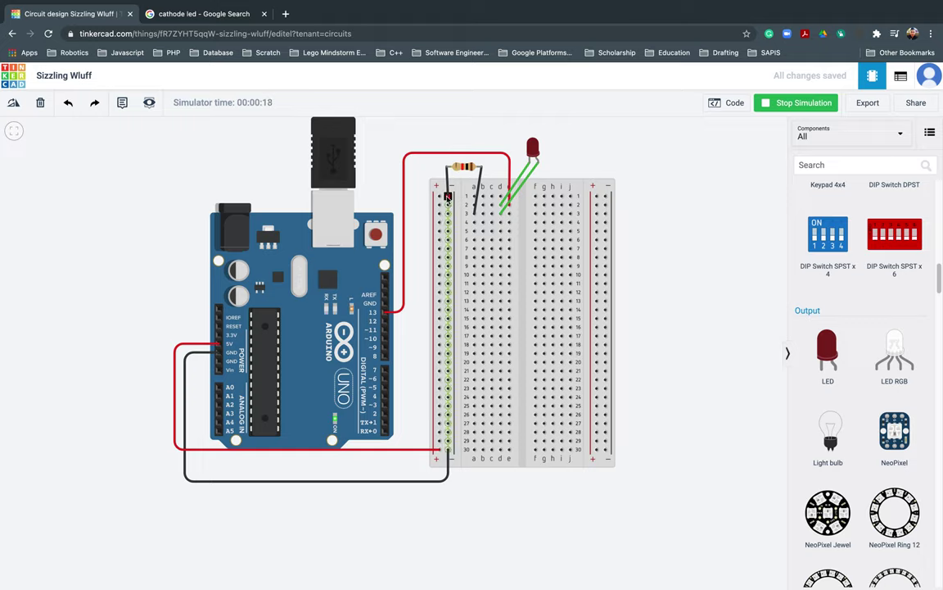
{"action": "left_click", "coordinate": [448, 196]}
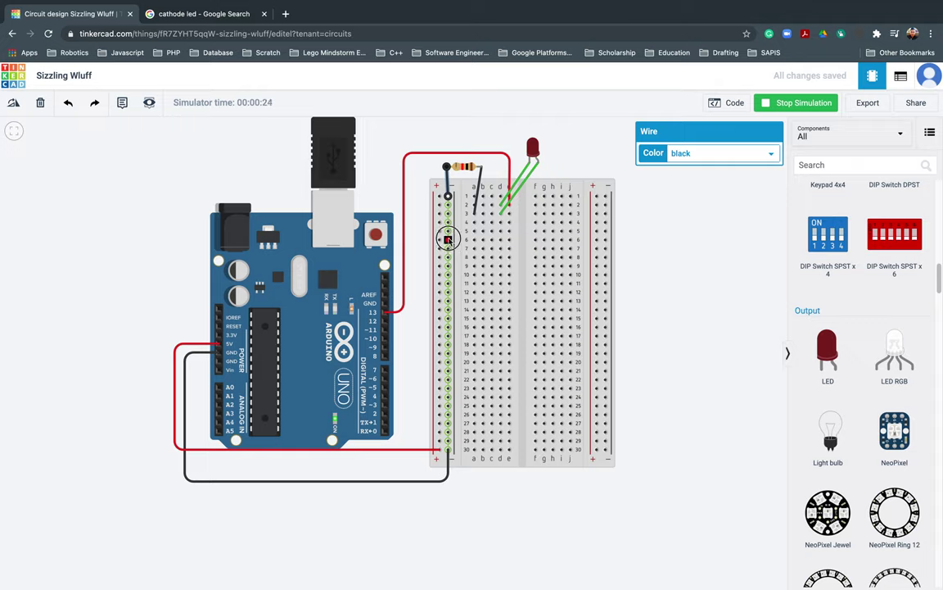
{"action": "left_click", "coordinate": [802, 104]}
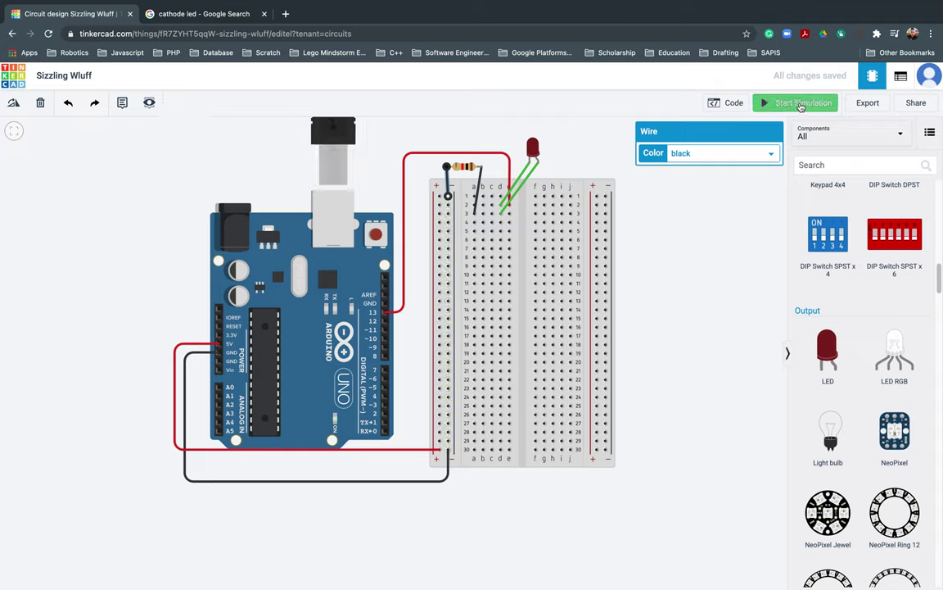
Step: Move the ground-rail end of the resistor's black wire to row 5 and shift the resistor slightly sideways
{"action": "left_click", "coordinate": [446, 168]}
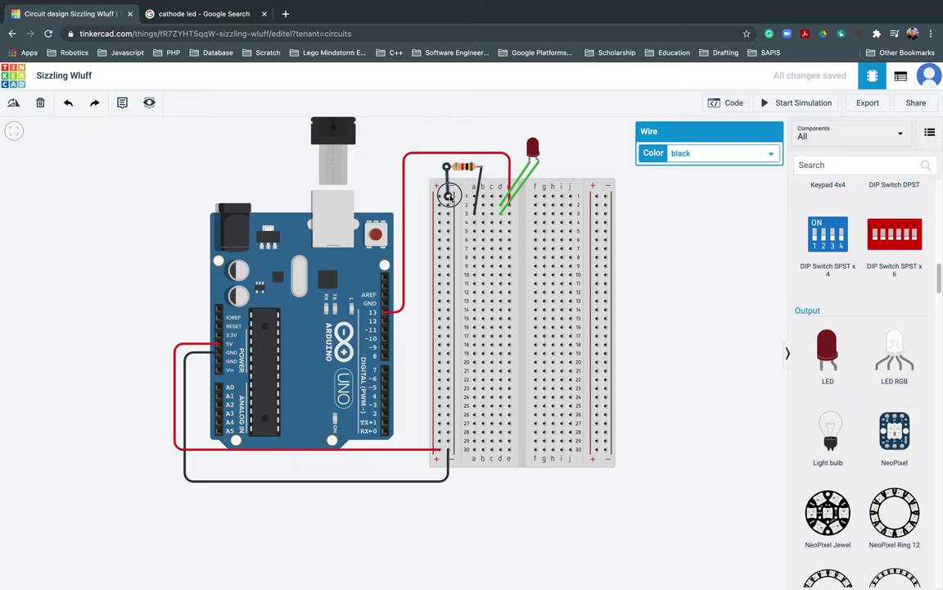
{"action": "left_click", "coordinate": [448, 228]}
{"action": "left_click", "coordinate": [463, 166]}
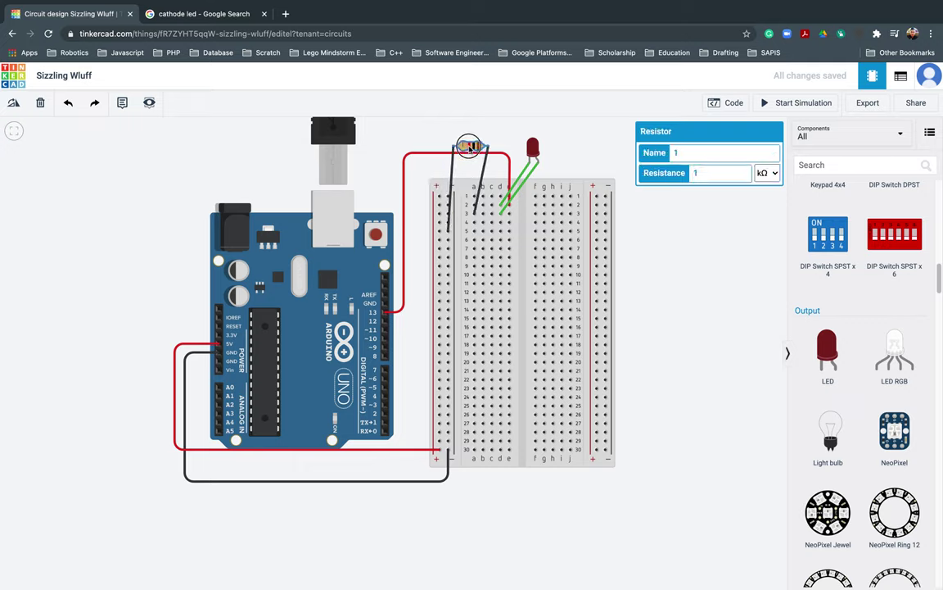
Step: Set the LED's color to Green
{"action": "left_click", "coordinate": [533, 151]}
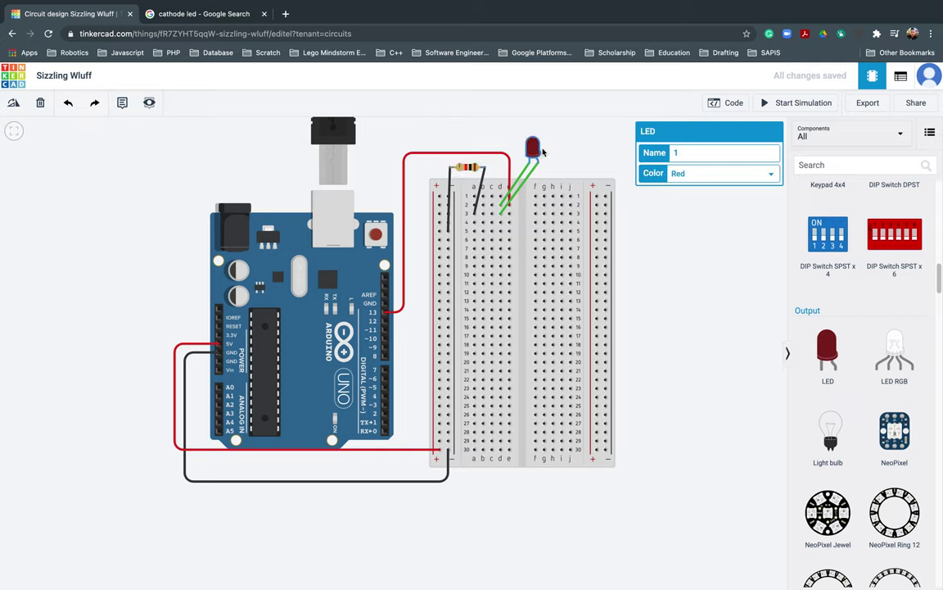
{"action": "left_click", "coordinate": [706, 174]}
{"action": "left_click", "coordinate": [692, 122]}
{"action": "left_click", "coordinate": [714, 264]}
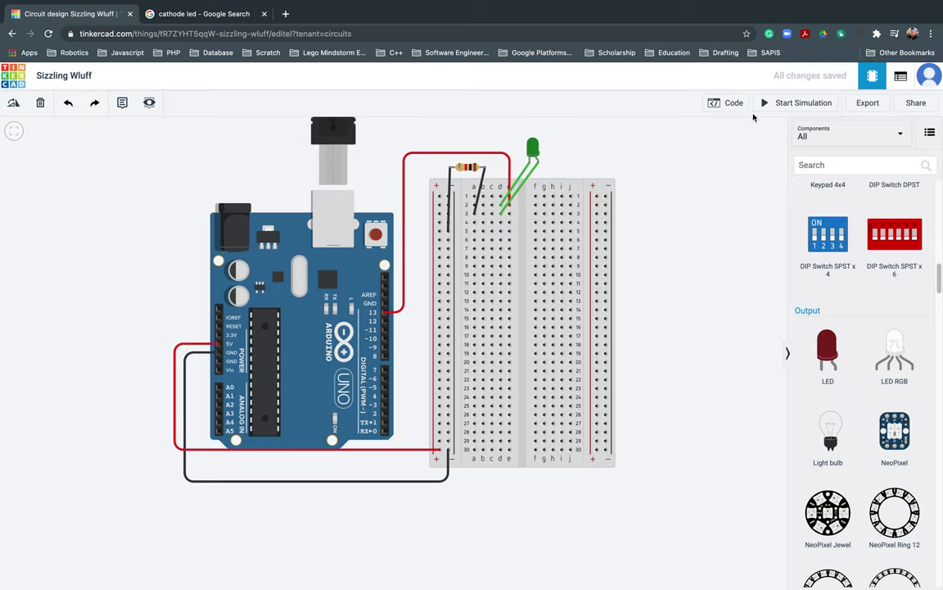
Step: Run the simulation with the green LED, watch the LED, and stop it
{"action": "left_click", "coordinate": [784, 103]}
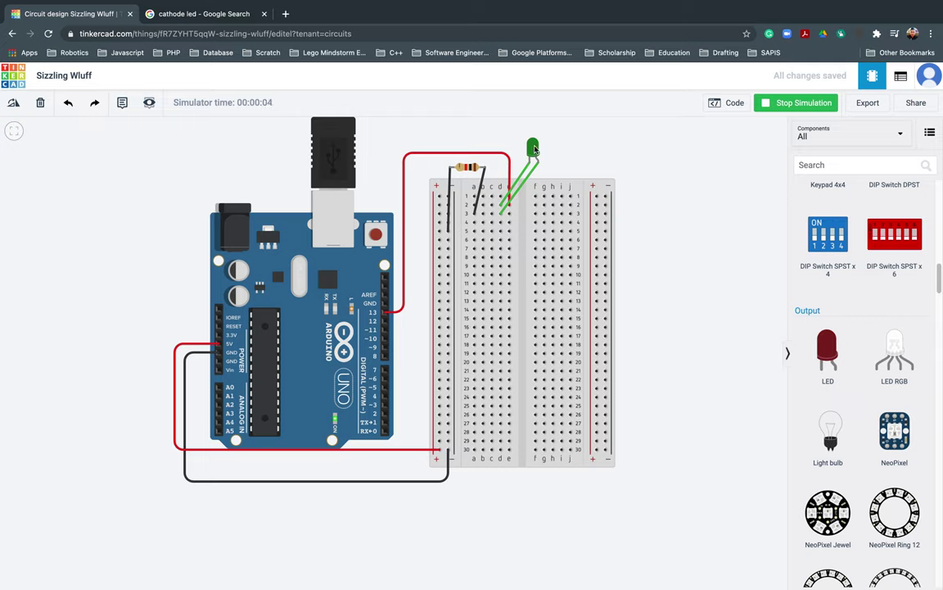
{"action": "left_click", "coordinate": [800, 103]}
{"action": "left_click", "coordinate": [784, 103]}
{"action": "left_click", "coordinate": [787, 103]}
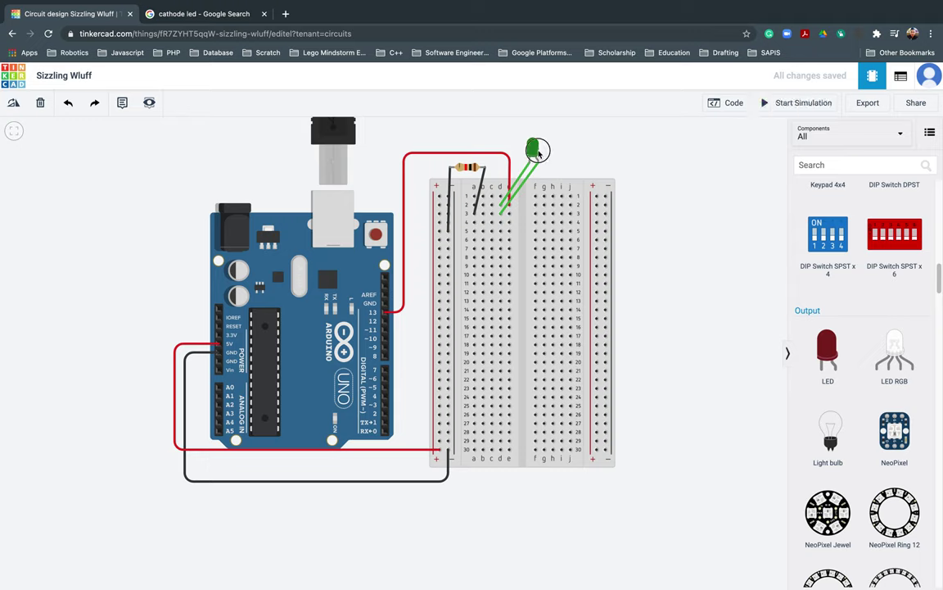
Step: Set the LED's color to Red and run the simulation briefly before stopping it
{"action": "left_click", "coordinate": [532, 148]}
{"action": "left_click", "coordinate": [699, 173]}
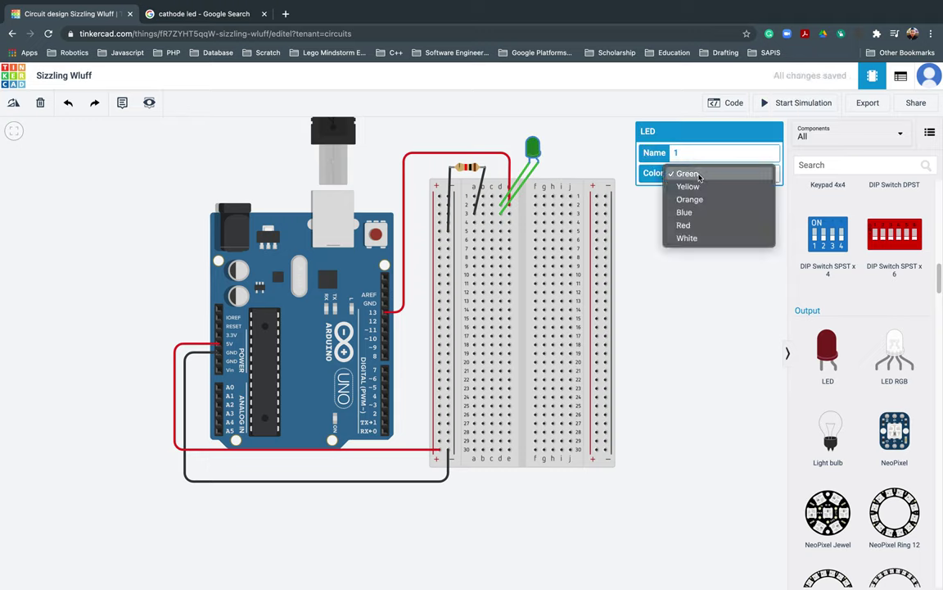
{"action": "left_click", "coordinate": [698, 224]}
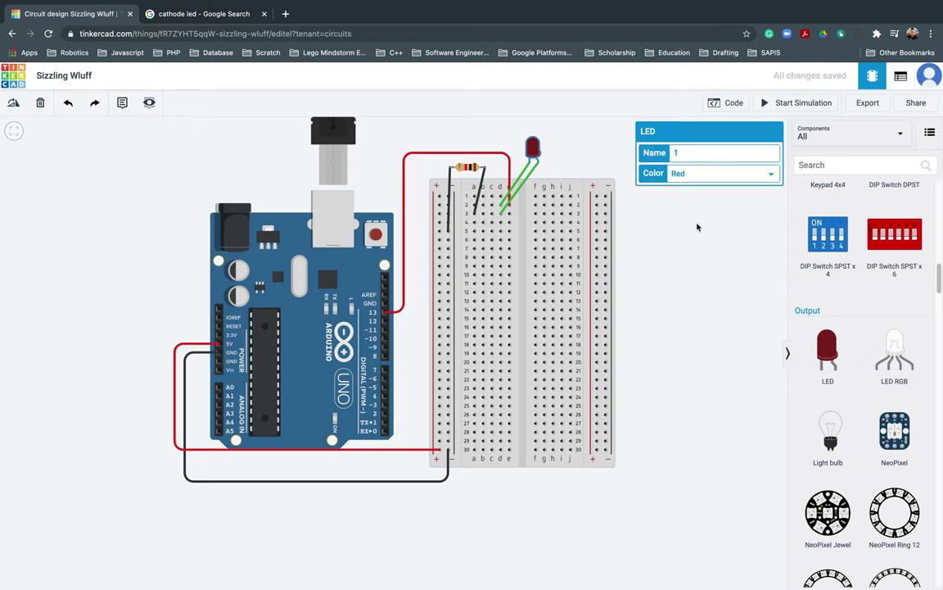
{"action": "left_click", "coordinate": [694, 276]}
{"action": "left_click", "coordinate": [803, 103]}
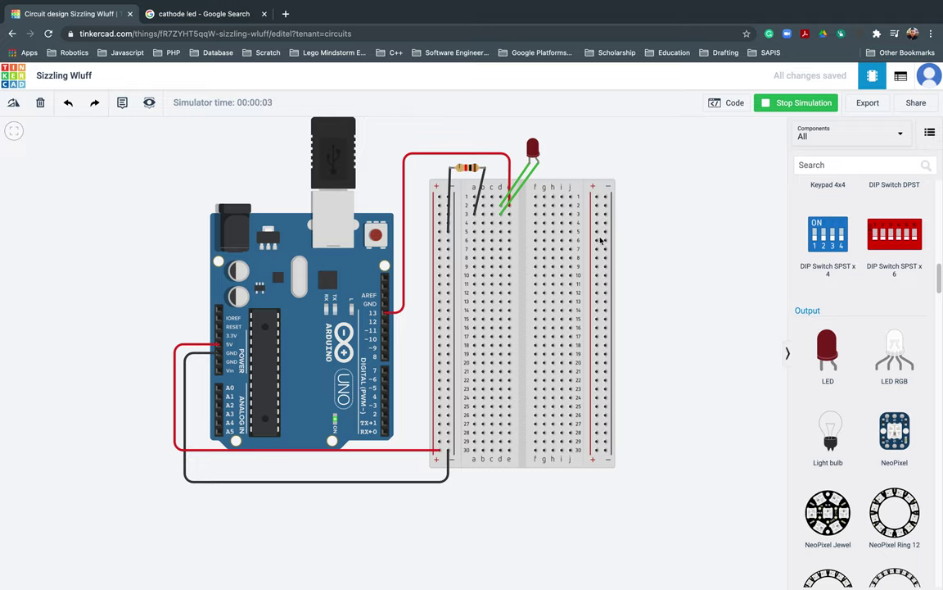
{"action": "left_click", "coordinate": [790, 104]}
Step: Open the Arduino code and switch its editor from Blocks to Text, accepting the loss of the blocks
{"action": "left_click", "coordinate": [722, 107]}
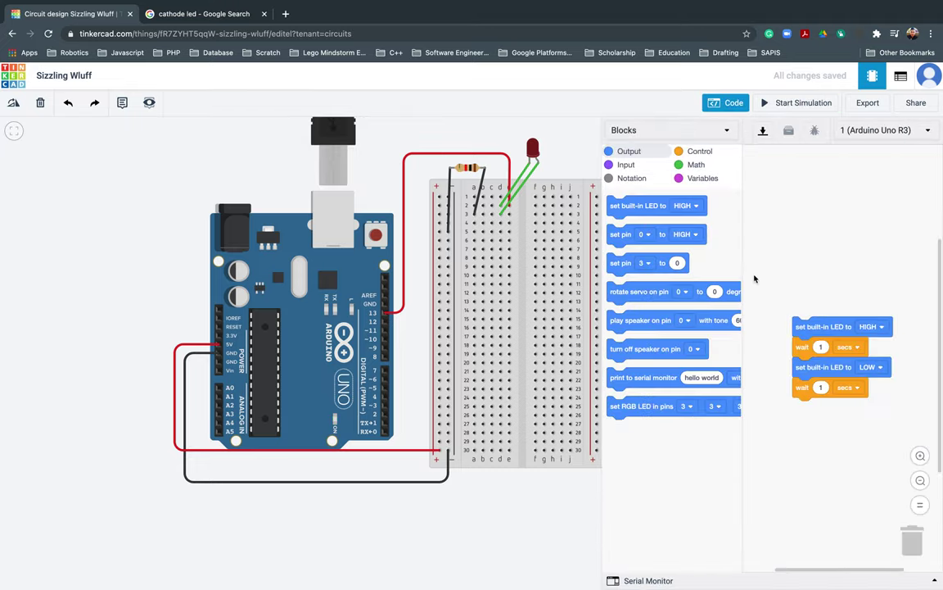
{"action": "left_click", "coordinate": [659, 132]}
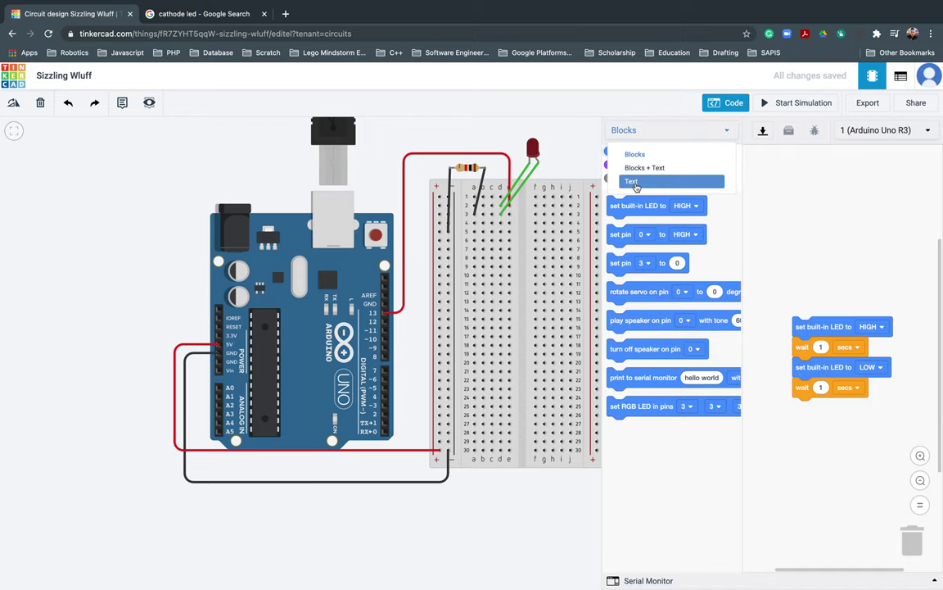
{"action": "left_click", "coordinate": [635, 182]}
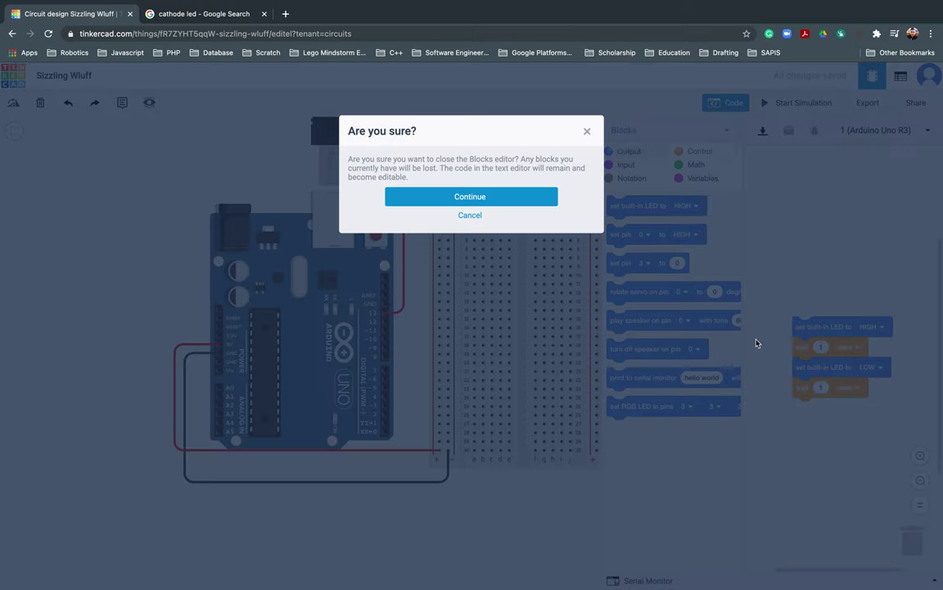
{"action": "left_click", "coordinate": [499, 198]}
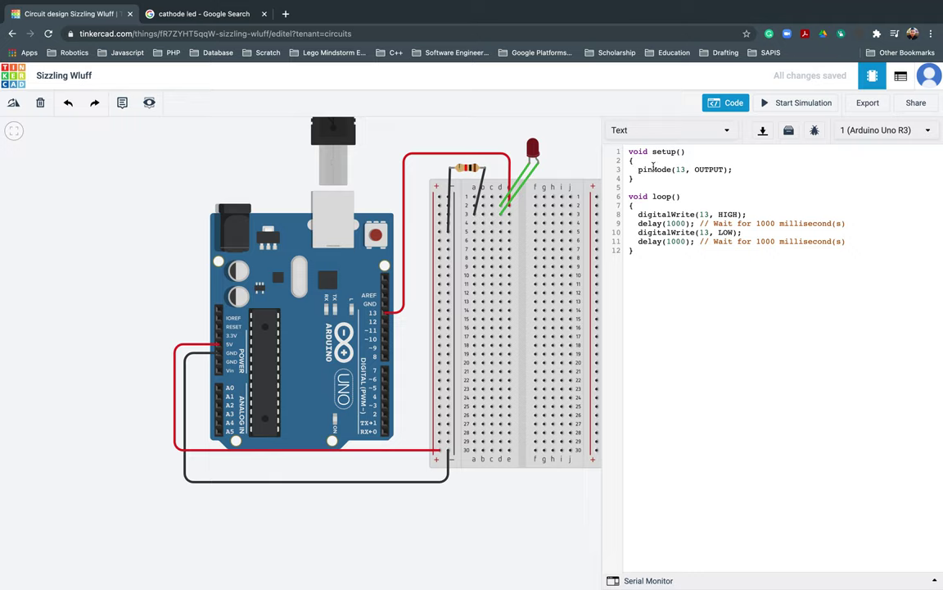
Step: Set both delay calls in the loop function to 300
{"action": "left_click", "coordinate": [675, 223]}
{"action": "double_click", "coordinate": [674, 224]}
{"action": "type", "text": "300"}
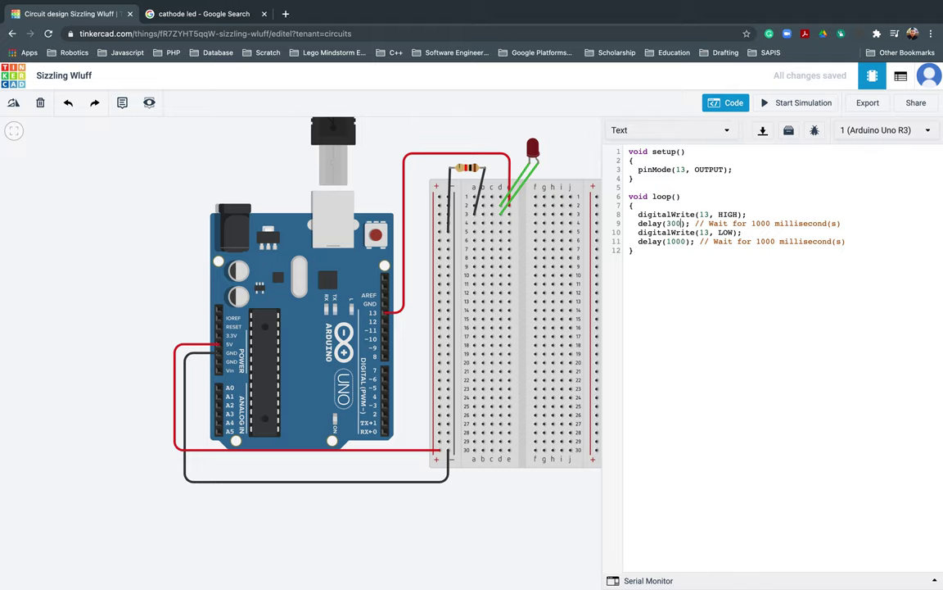
{"action": "double_click", "coordinate": [673, 224]}
{"action": "key", "text": "ctrl+c"}
{"action": "double_click", "coordinate": [679, 241]}
{"action": "key", "text": "ctrl+v"}
{"action": "left_click", "coordinate": [789, 358]}
Step: Run the simulation with the edited code and hide the code editor to watch the whole circuit
{"action": "left_click", "coordinate": [799, 104]}
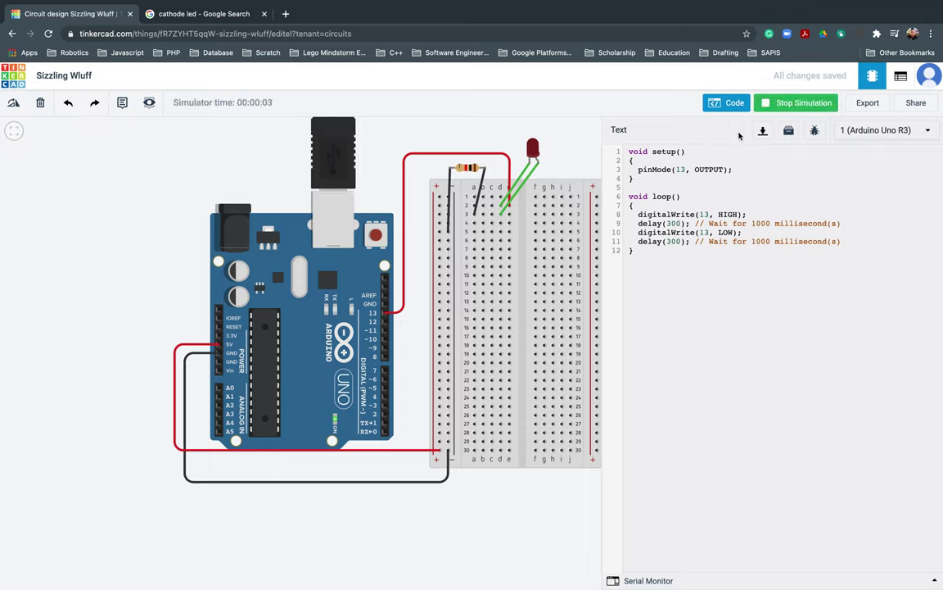
{"action": "left_click", "coordinate": [726, 103]}
{"action": "left_click", "coordinate": [639, 159]}
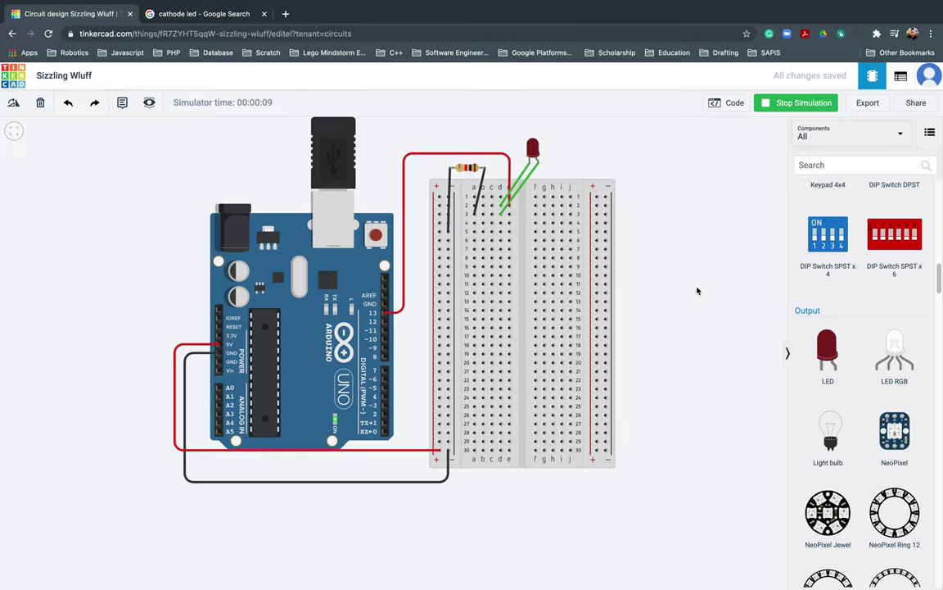
{"action": "scroll", "coordinate": [697, 290], "scroll_direction": "up", "scroll_amount": 10}
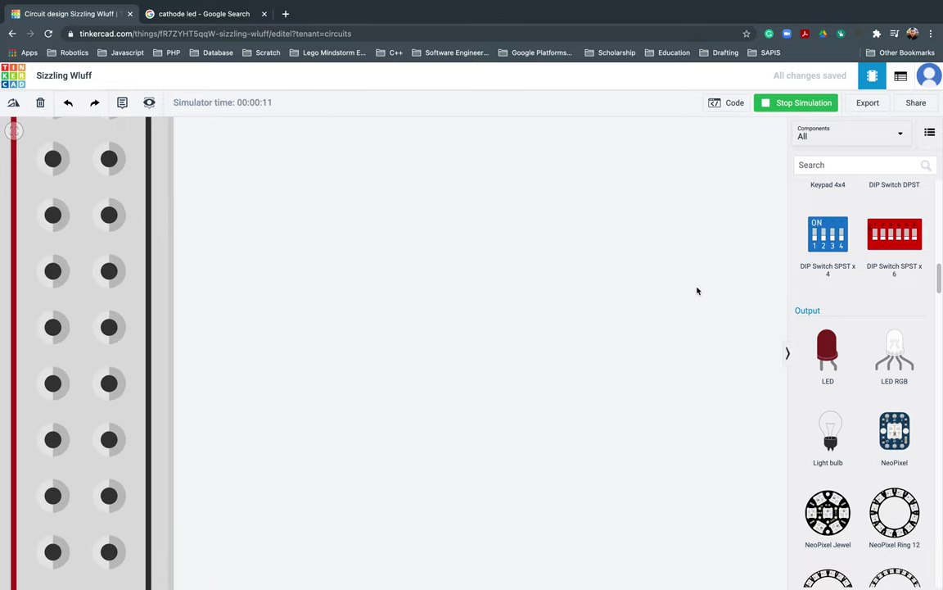
{"action": "scroll", "coordinate": [697, 291], "scroll_direction": "down", "scroll_amount": 8}
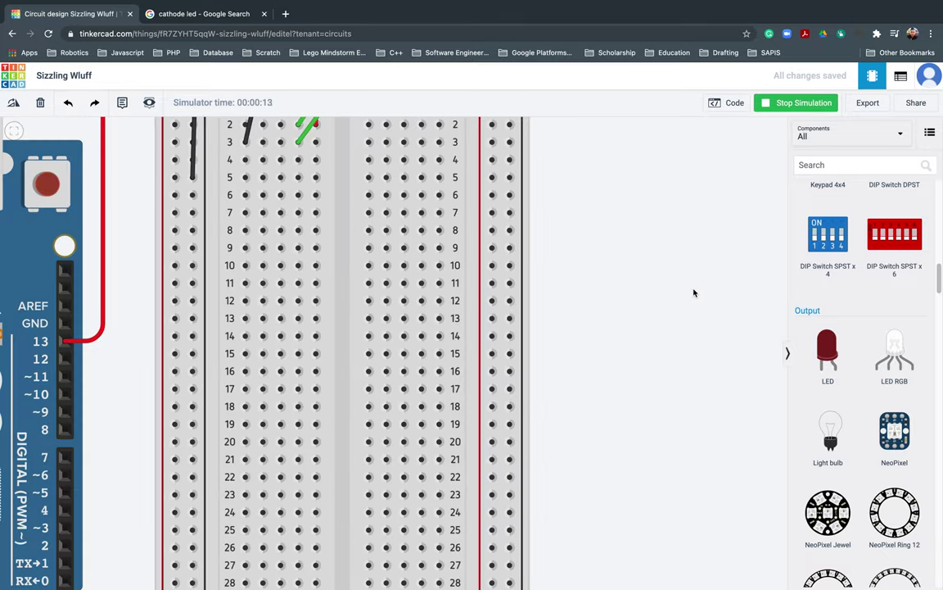
{"action": "scroll", "coordinate": [694, 292], "scroll_direction": "up", "scroll_amount": 3}
{"action": "scroll", "coordinate": [693, 293], "scroll_direction": "down", "scroll_amount": 8}
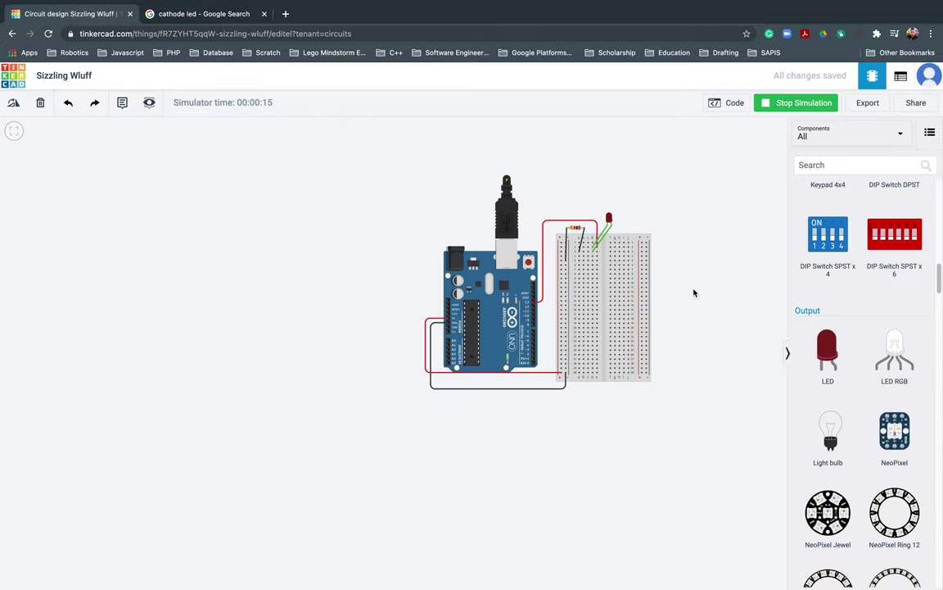
{"action": "scroll", "coordinate": [693, 292], "scroll_direction": "up", "scroll_amount": 6}
{"action": "scroll", "coordinate": [694, 292], "scroll_direction": "down", "scroll_amount": 6}
{"action": "scroll", "coordinate": [694, 292], "scroll_direction": "up", "scroll_amount": 2}
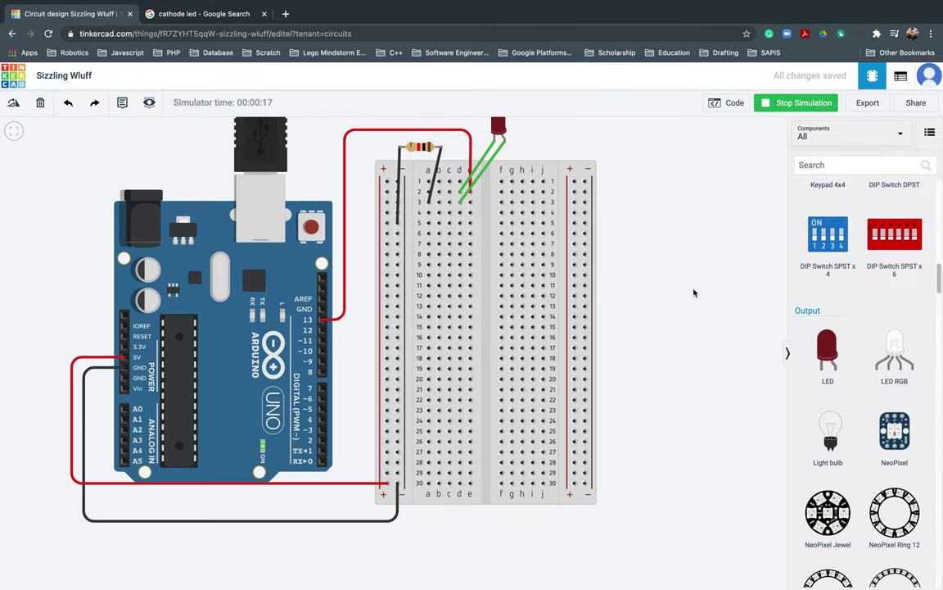
{"action": "scroll", "coordinate": [706, 308], "scroll_direction": "up", "scroll_amount": 3}
{"action": "scroll", "coordinate": [707, 309], "scroll_direction": "down", "scroll_amount": 4}
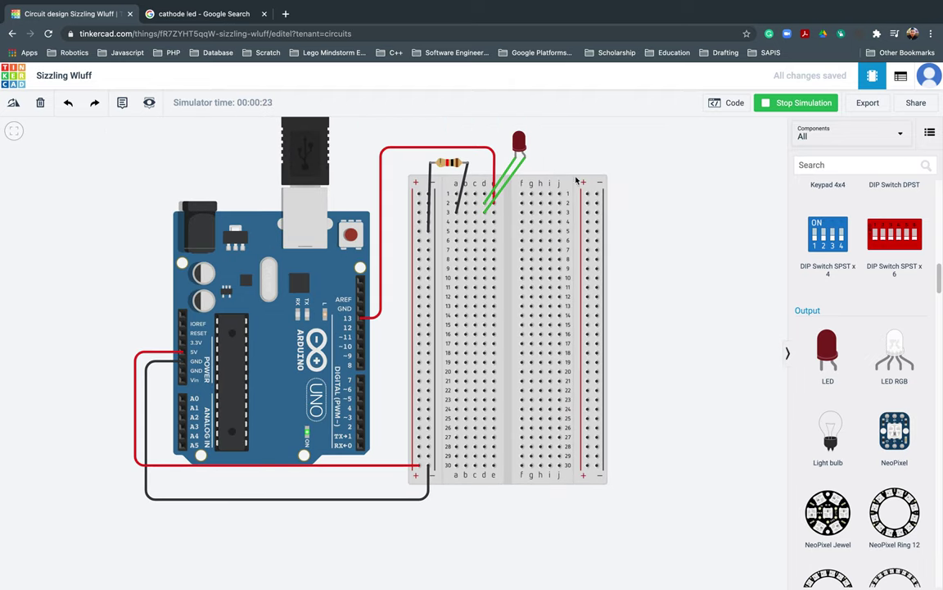
Step: Stop the simulation and delete both green wires connecting the LED to the breadboard
{"action": "left_click", "coordinate": [519, 142]}
{"action": "left_click", "coordinate": [805, 104]}
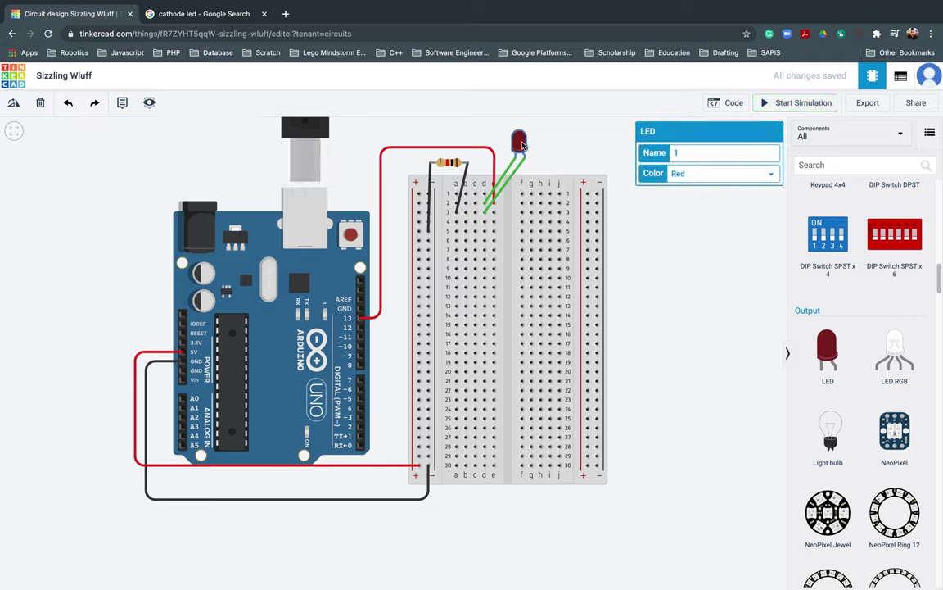
{"action": "left_click", "coordinate": [526, 157]}
{"action": "left_click_drag", "start_coordinate": [527, 160], "coordinate": [511, 179]}
{"action": "left_click", "coordinate": [511, 178]}
{"action": "key", "text": "Delete"}
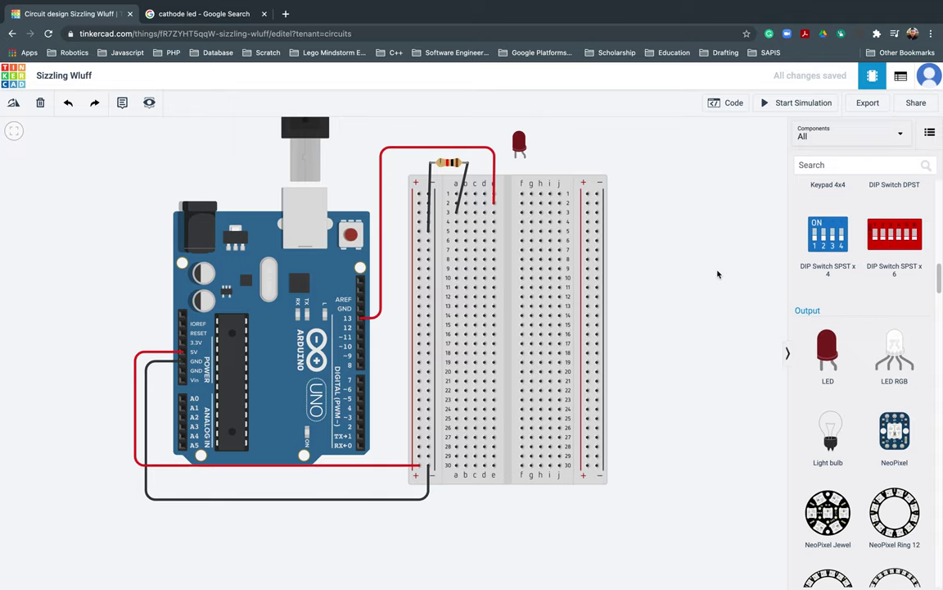
Step: Wire the LED's cathode to breadboard hole e3 and its anode to c2, and start the simulation
{"action": "left_click", "coordinate": [515, 159]}
{"action": "left_click", "coordinate": [493, 213]}
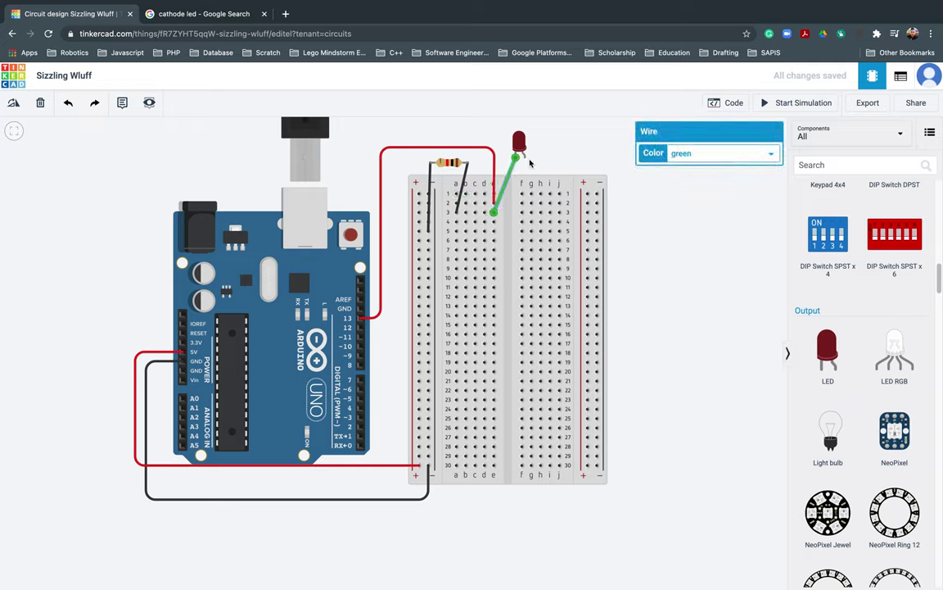
{"action": "left_click", "coordinate": [522, 157]}
{"action": "left_click", "coordinate": [475, 204]}
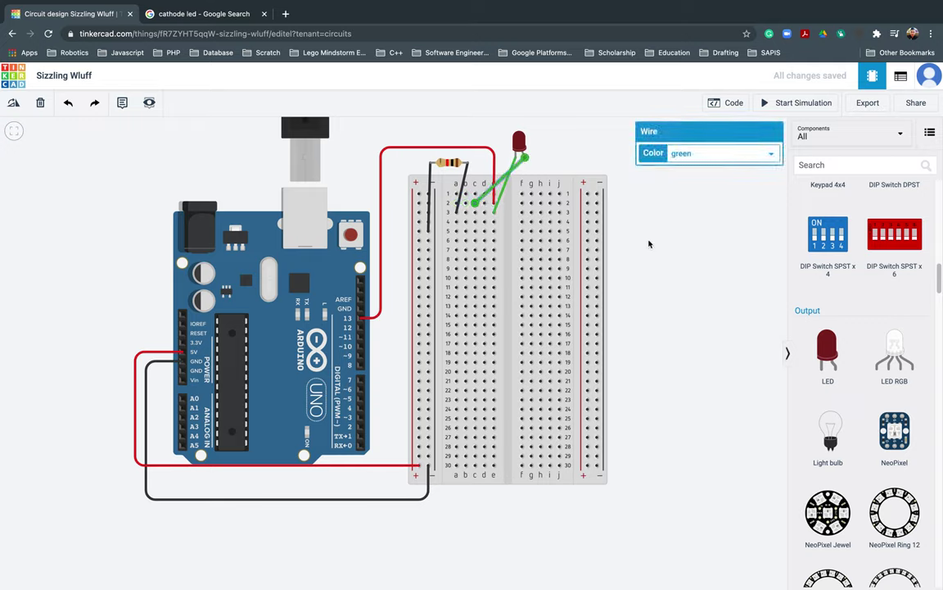
{"action": "left_click", "coordinate": [786, 103]}
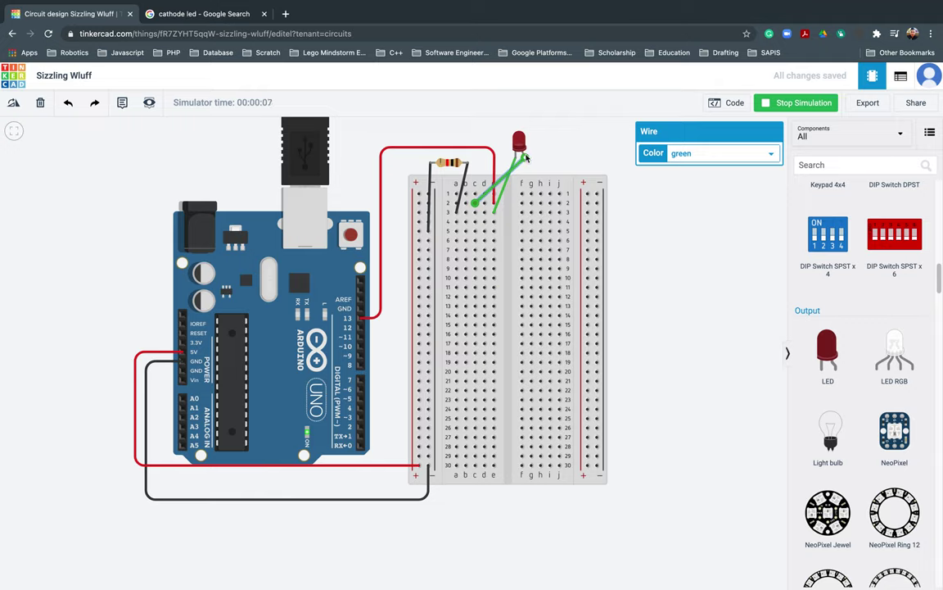
Step: Stop the simulation and delete the green wire between the LED's anode and hole c2
{"action": "left_click", "coordinate": [780, 103]}
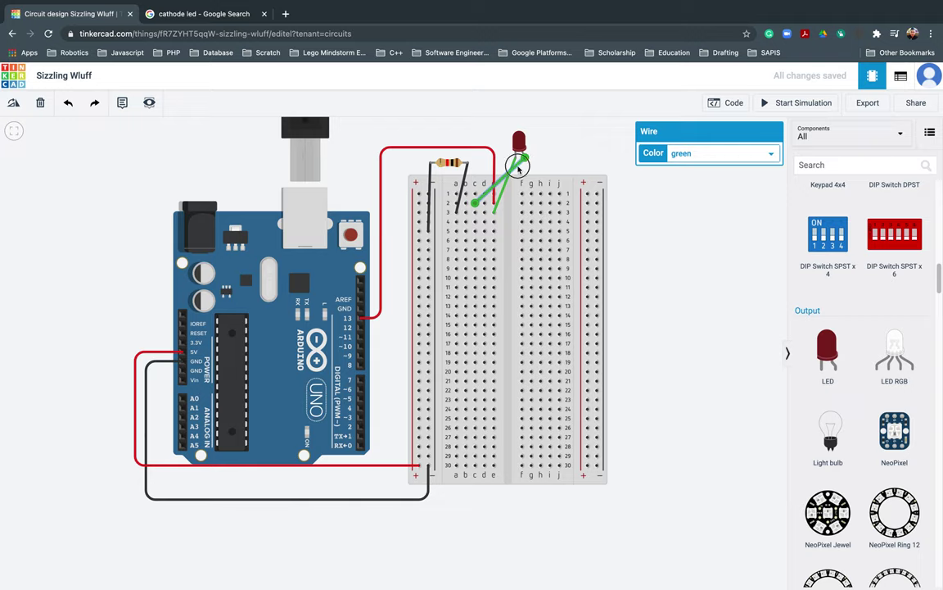
{"action": "key", "text": "Delete"}
{"action": "left_click", "coordinate": [506, 193]}
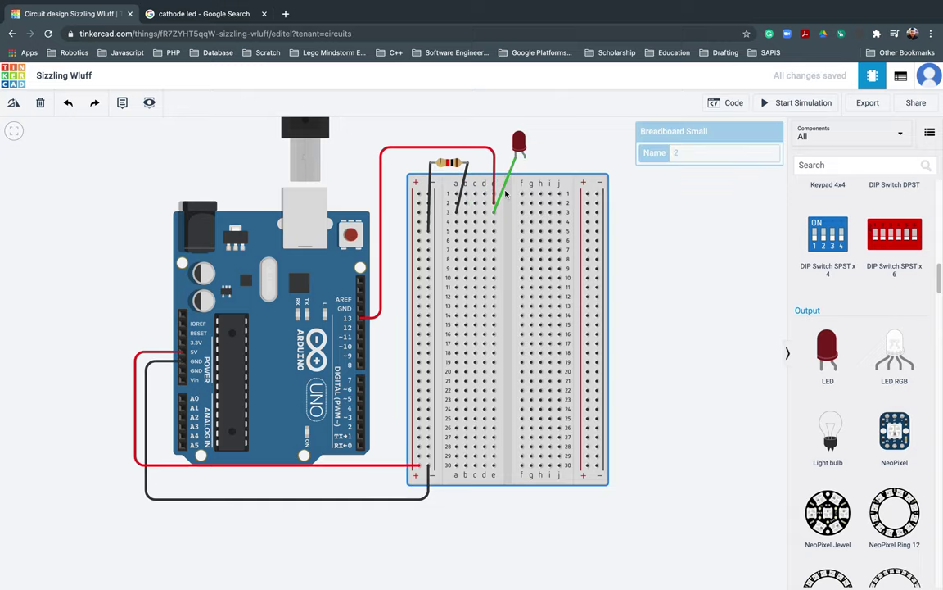
{"action": "key", "text": "Delete"}
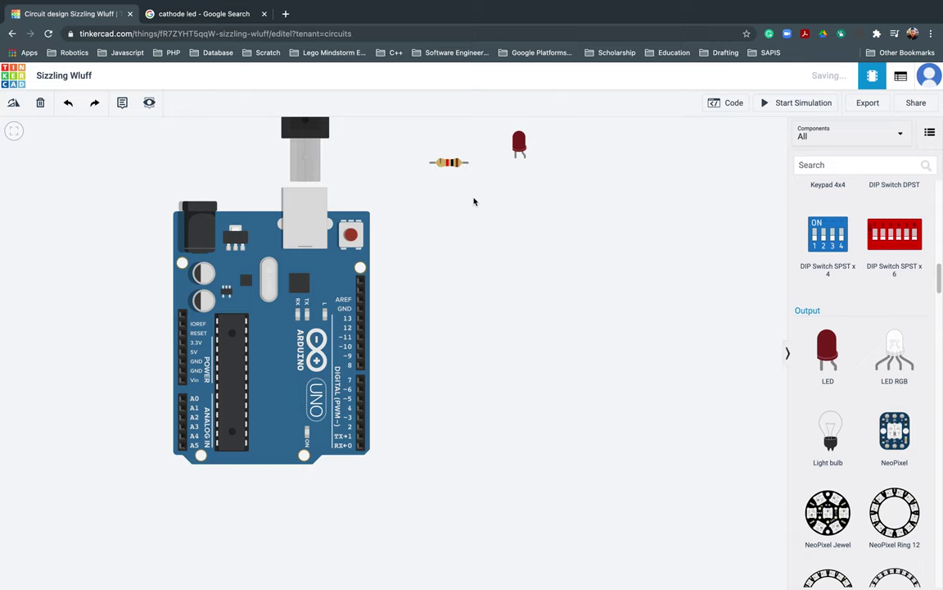
{"action": "key", "text": "super+z"}
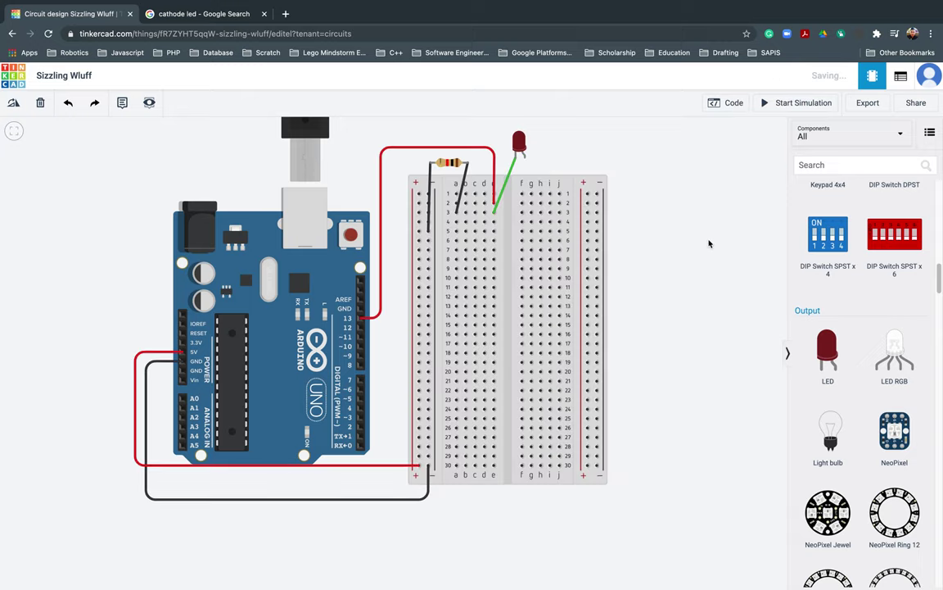
Step: Delete the remaining green wire between the LED's cathode and hole e3
{"action": "left_click", "coordinate": [507, 180]}
{"action": "key", "text": "Delete"}
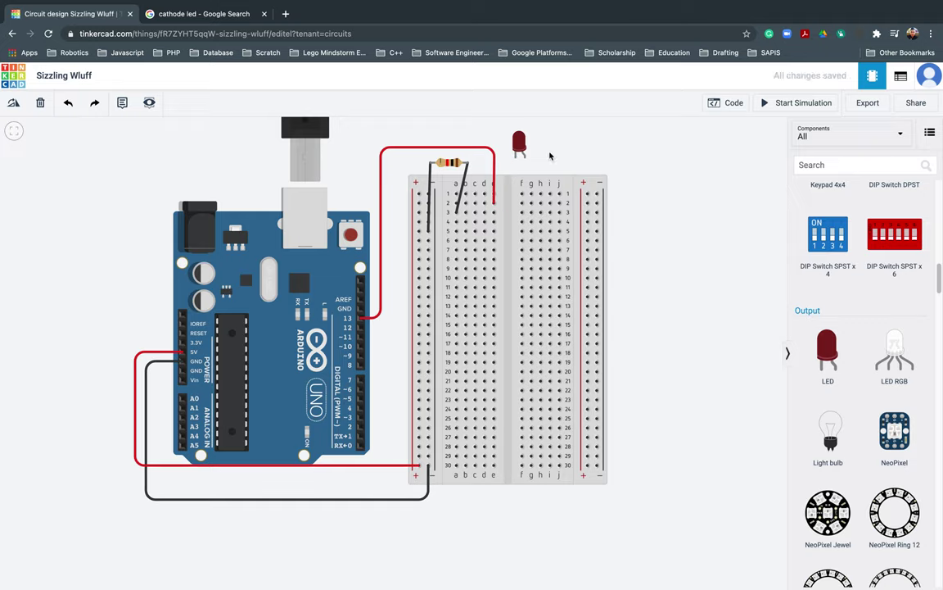
Step: Wire the LED's anode to breadboard hole e3 and colour the wire black
{"action": "left_click", "coordinate": [525, 161]}
{"action": "left_click", "coordinate": [494, 212]}
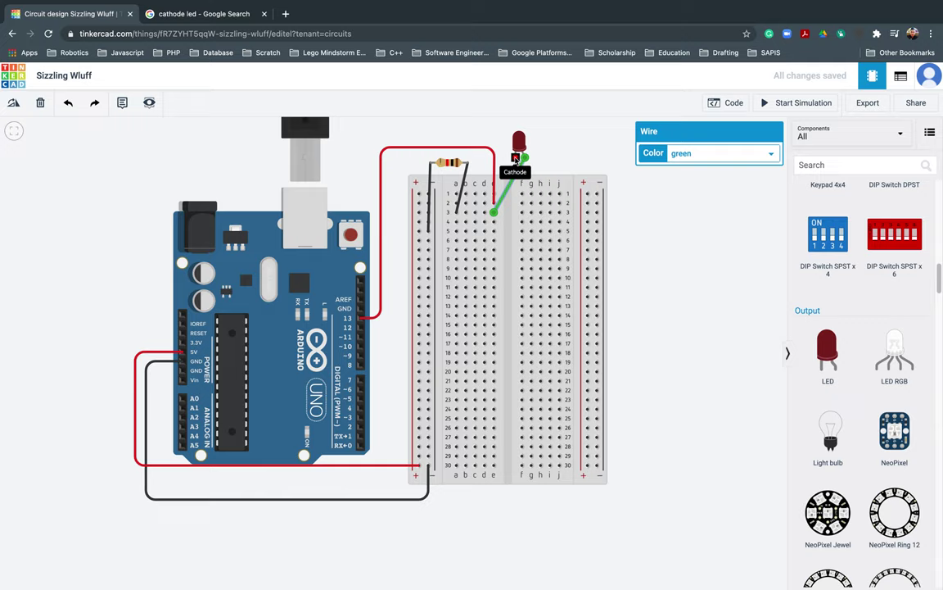
{"action": "left_click", "coordinate": [710, 153]}
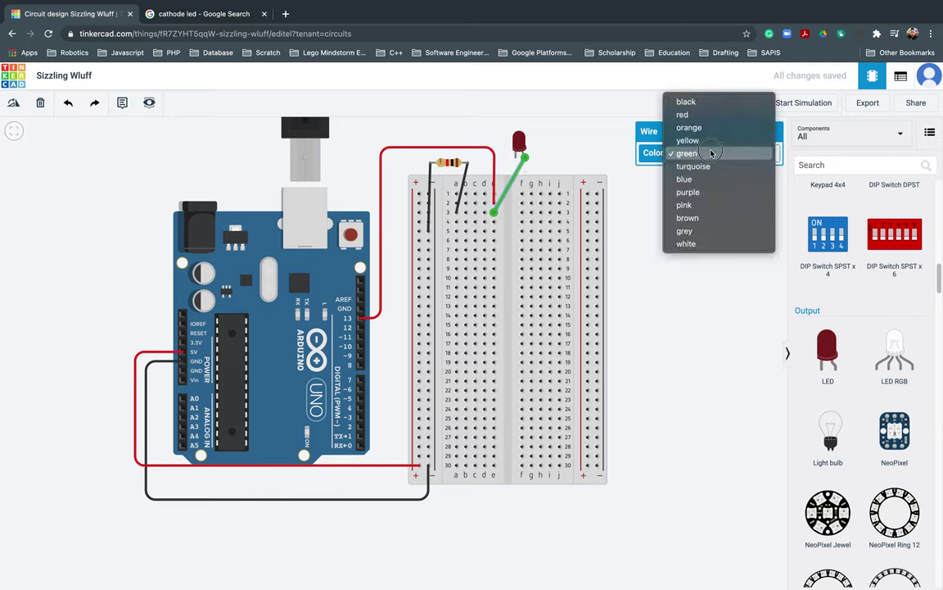
{"action": "left_click", "coordinate": [686, 102]}
Step: Wire the LED's cathode to breadboard hole c2 and colour the wire red
{"action": "left_click", "coordinate": [516, 159]}
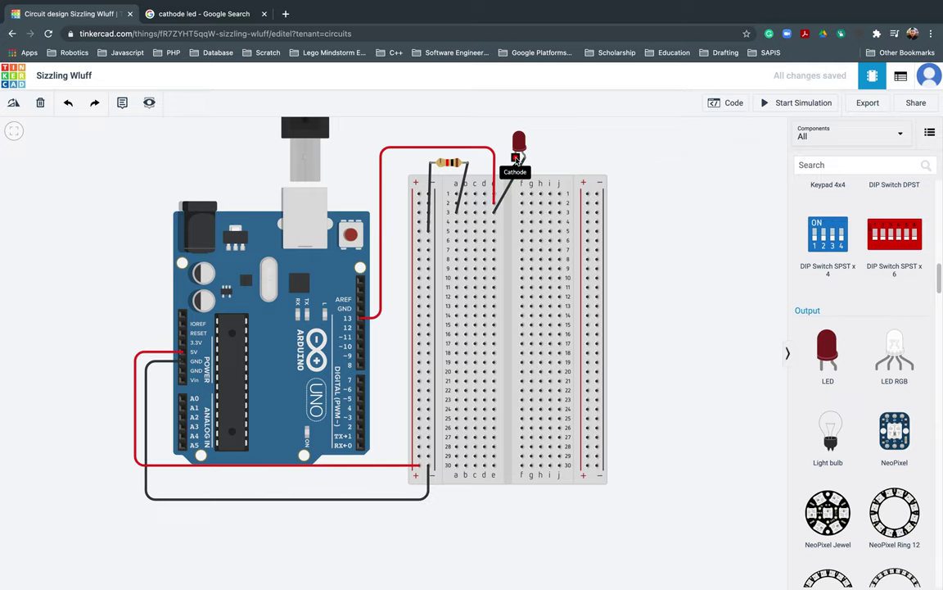
{"action": "left_click", "coordinate": [475, 203]}
{"action": "left_click", "coordinate": [695, 154]}
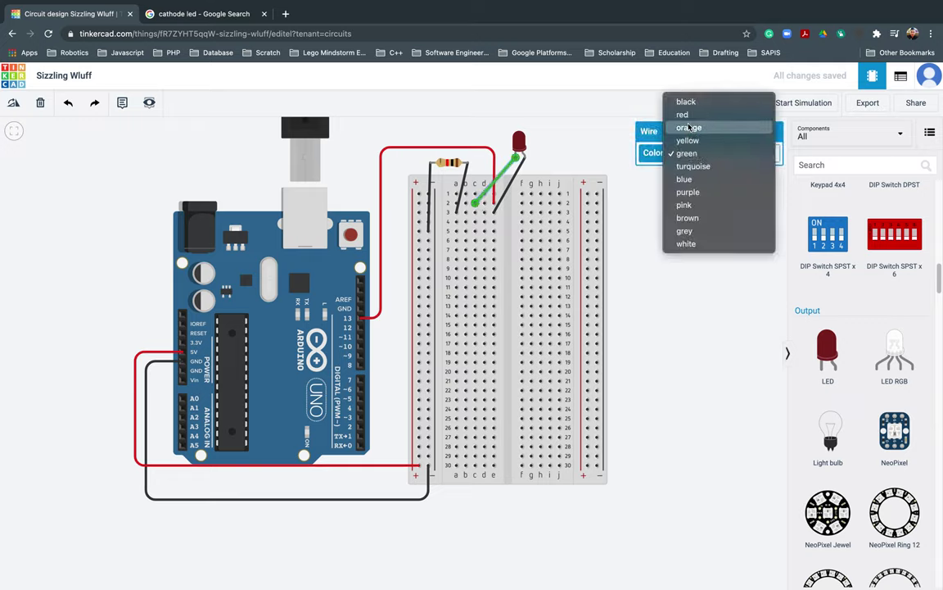
{"action": "left_click", "coordinate": [682, 115]}
{"action": "left_click", "coordinate": [710, 354]}
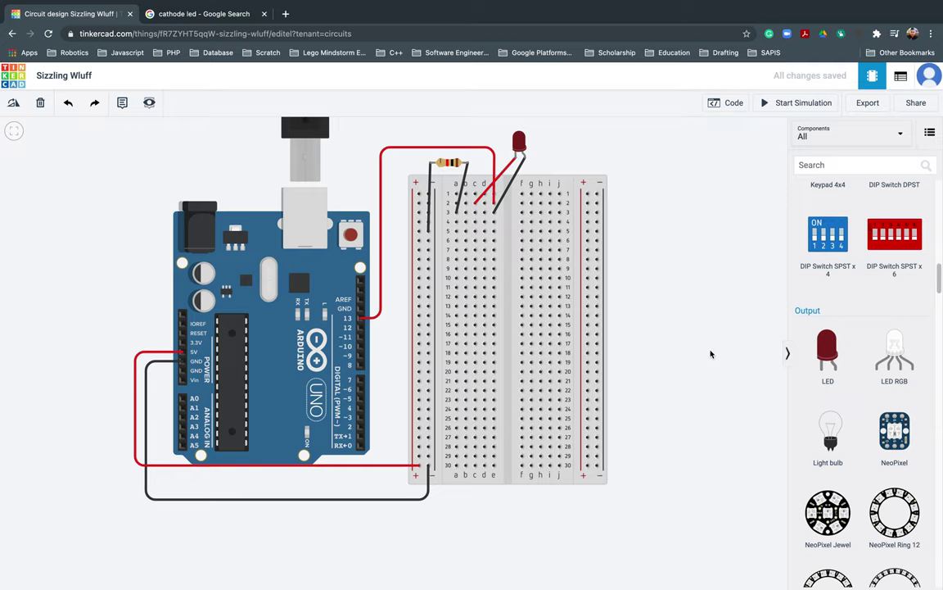
Step: Run and stop the simulation, and move the LED slightly farther from the breadboard's upper edge
{"action": "left_click", "coordinate": [786, 102]}
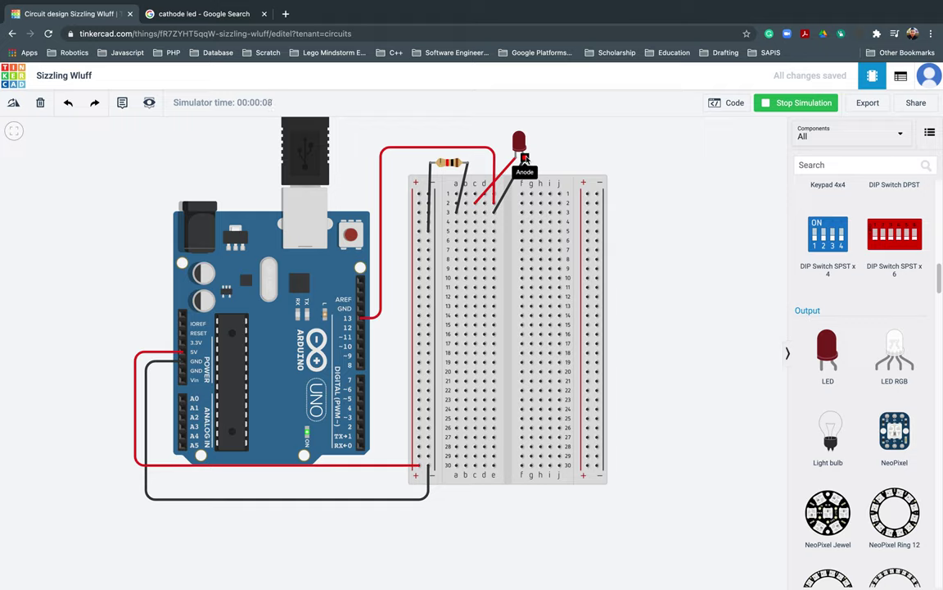
{"action": "left_click", "coordinate": [799, 102]}
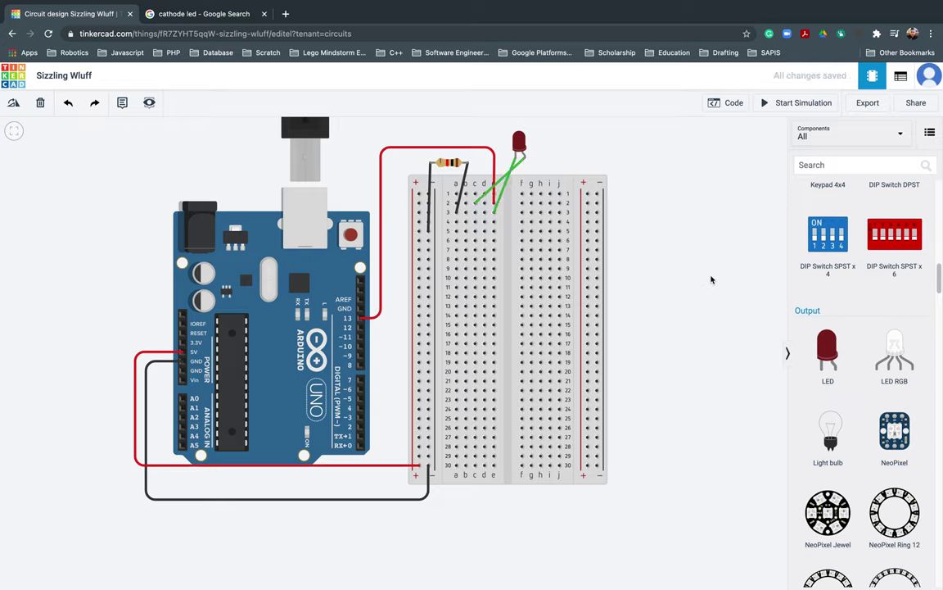
{"action": "left_click_drag", "start_coordinate": [519, 143], "coordinate": [528, 136]}
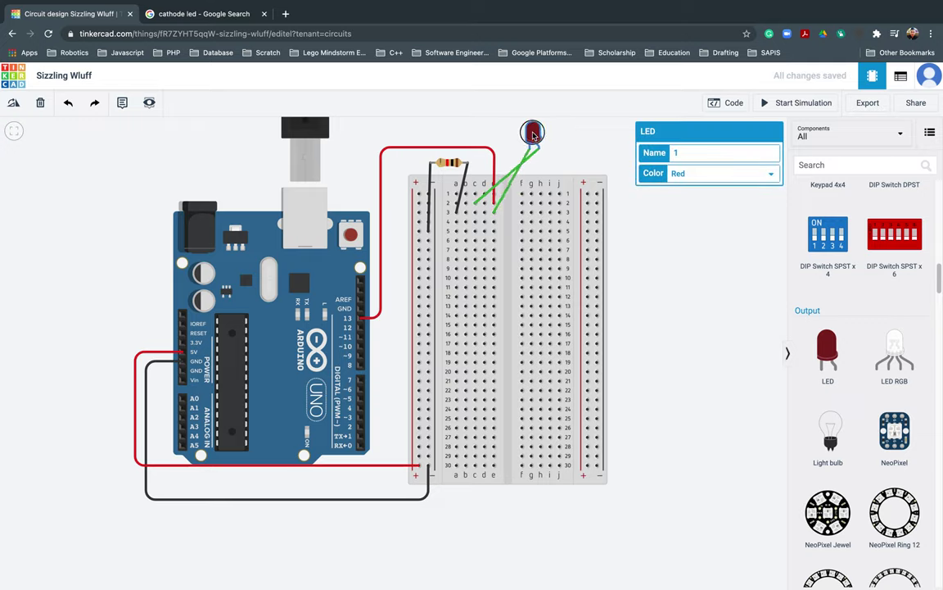
Step: Examine the Core Electronics LED diagram in the image search results for the anode and cathode leads, and return to the circuit
{"action": "left_click", "coordinate": [205, 14]}
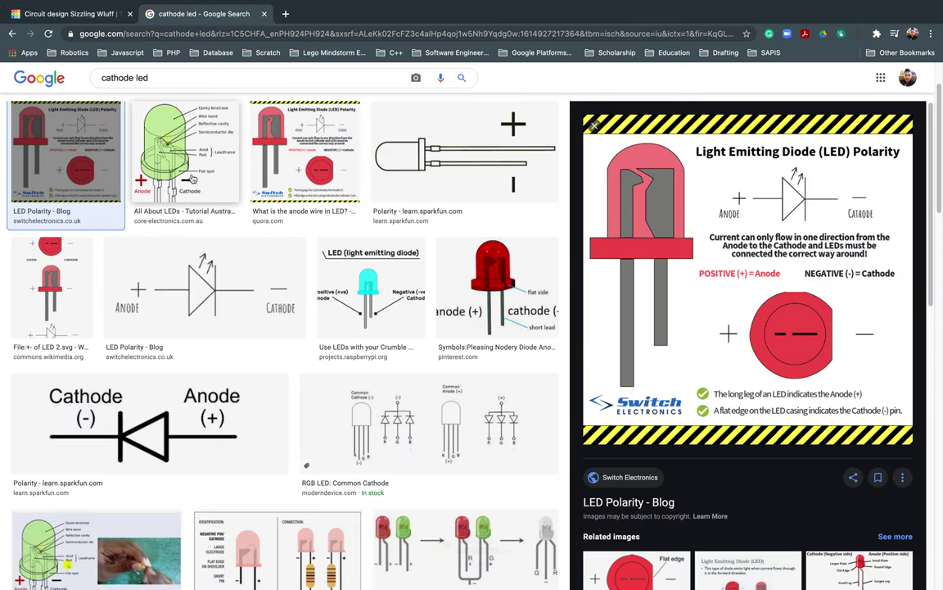
{"action": "left_click", "coordinate": [191, 178]}
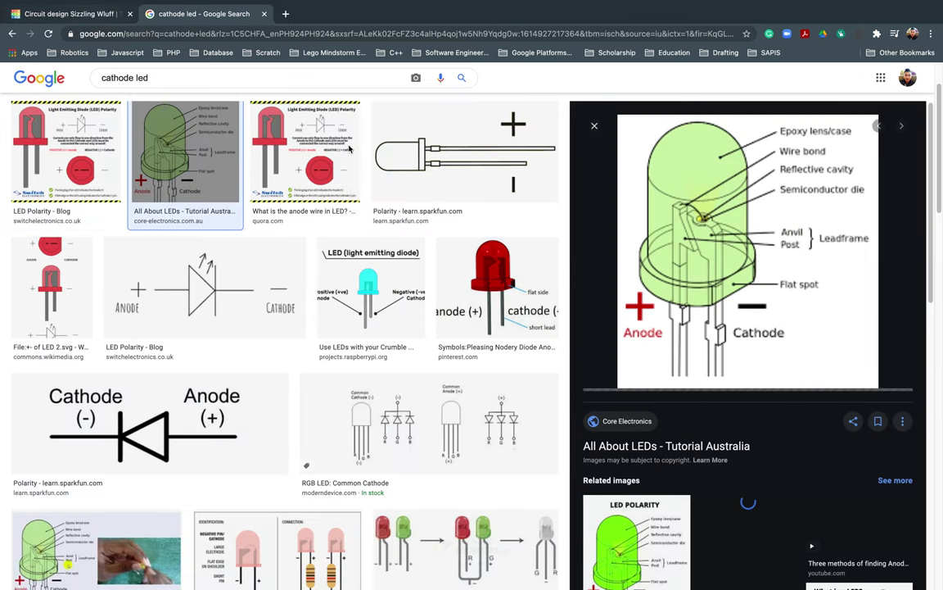
{"action": "key", "text": "ctrl+shift+Tab"}
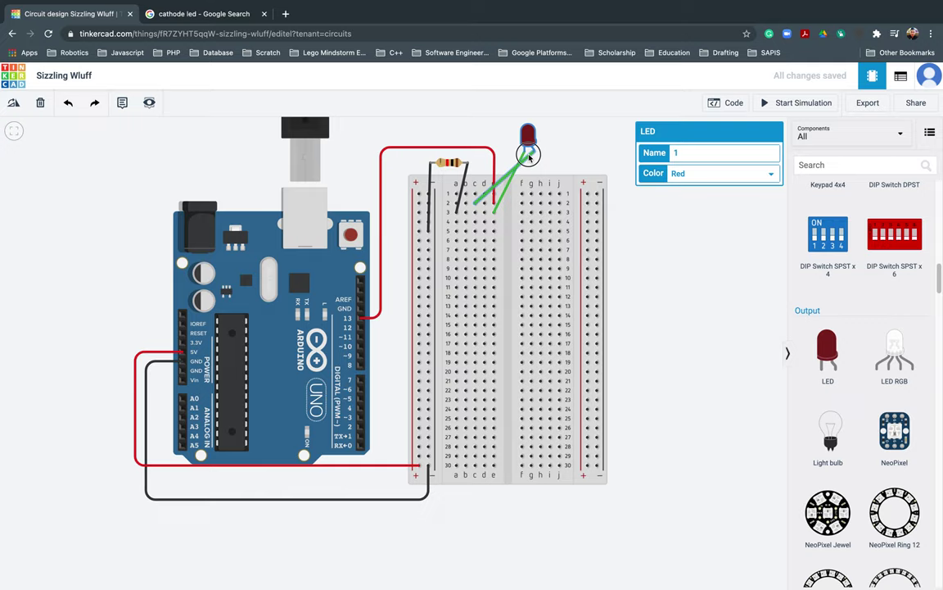
Step: Delete the two green wires between the LED and breadboard holes c2 and e3, keeping the breadboard in place
{"action": "left_click", "coordinate": [531, 155]}
{"action": "left_click_drag", "start_coordinate": [530, 158], "coordinate": [524, 153]}
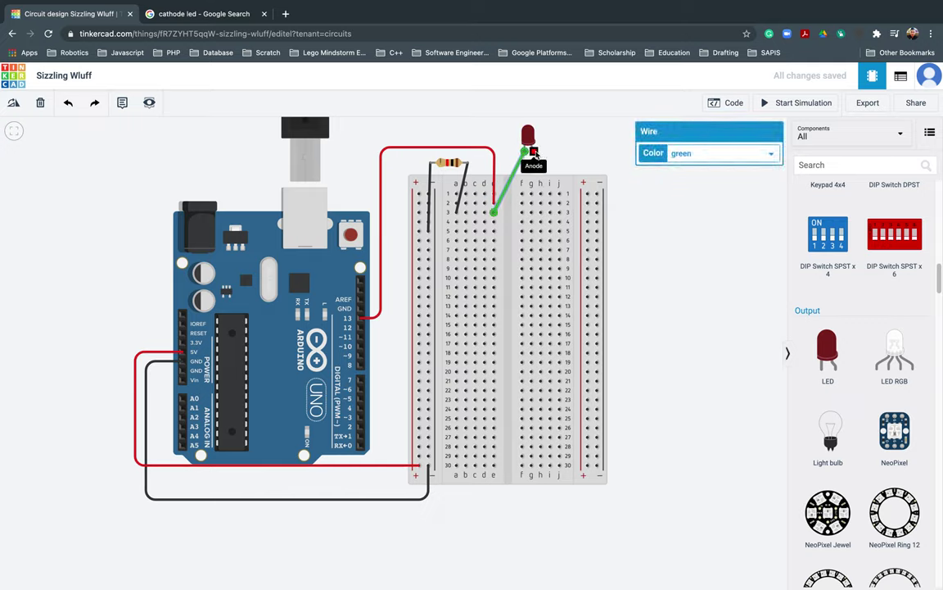
{"action": "left_click", "coordinate": [506, 190]}
{"action": "key", "text": "Delete"}
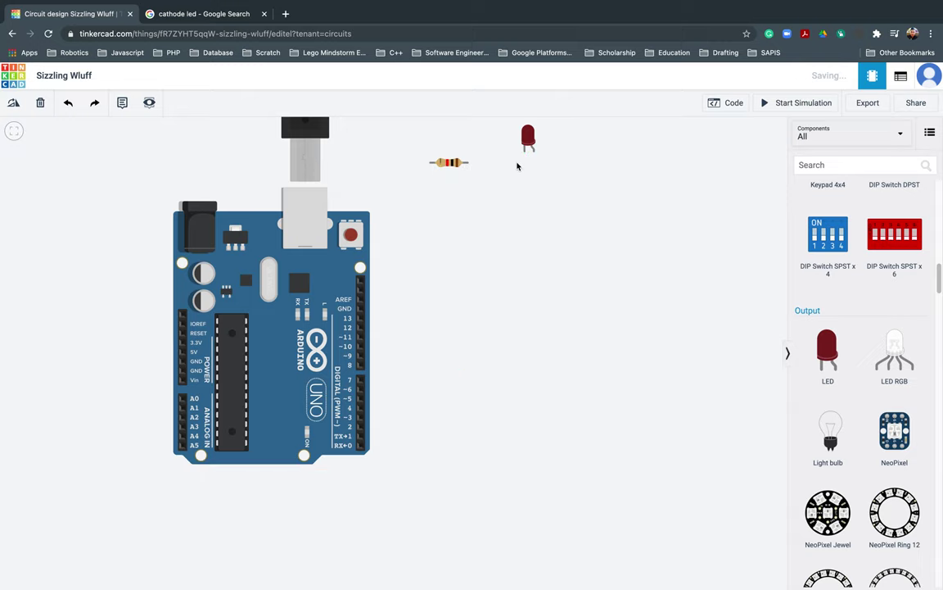
{"action": "key", "text": "ctrl+z"}
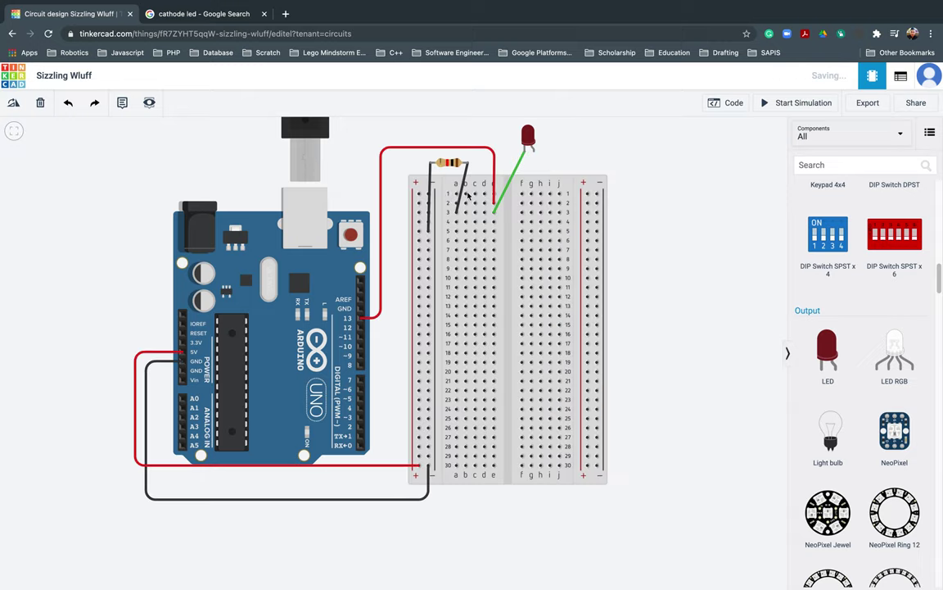
{"action": "left_click", "coordinate": [510, 180]}
{"action": "key", "text": "Delete"}
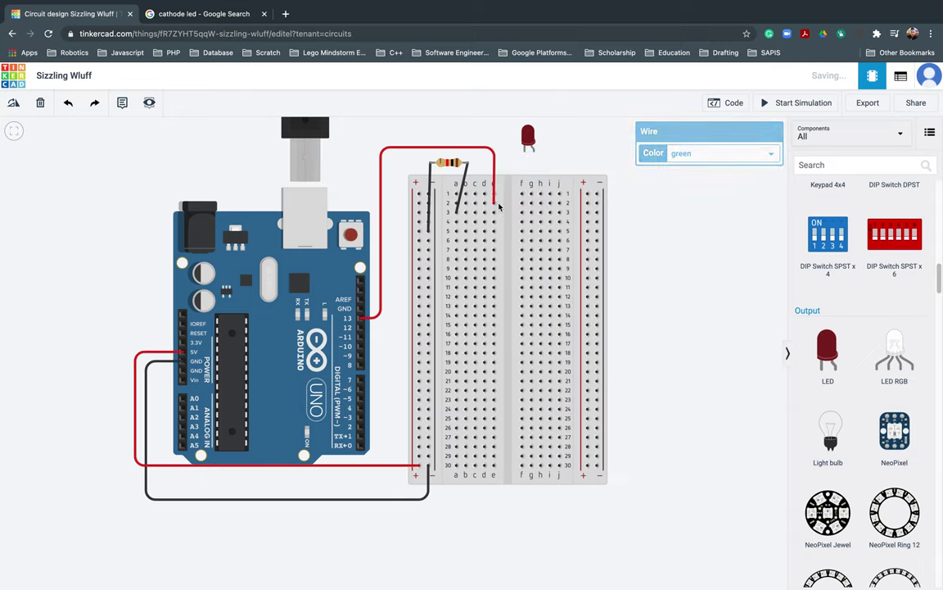
Step: Wire the LED's anode to breadboard hole d2 and its cathode to hole e3
{"action": "left_click", "coordinate": [533, 154]}
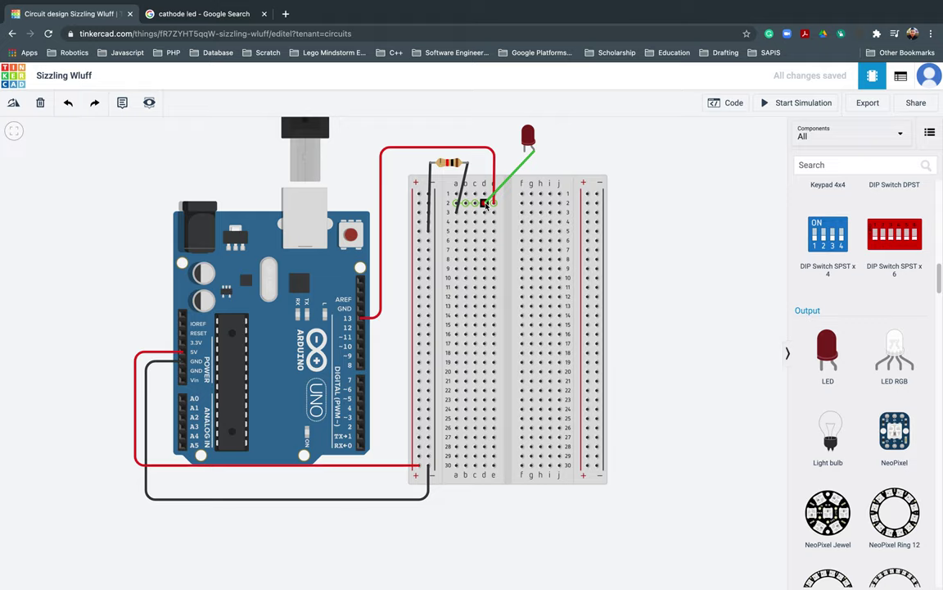
{"action": "left_click", "coordinate": [486, 202]}
{"action": "left_click", "coordinate": [525, 152]}
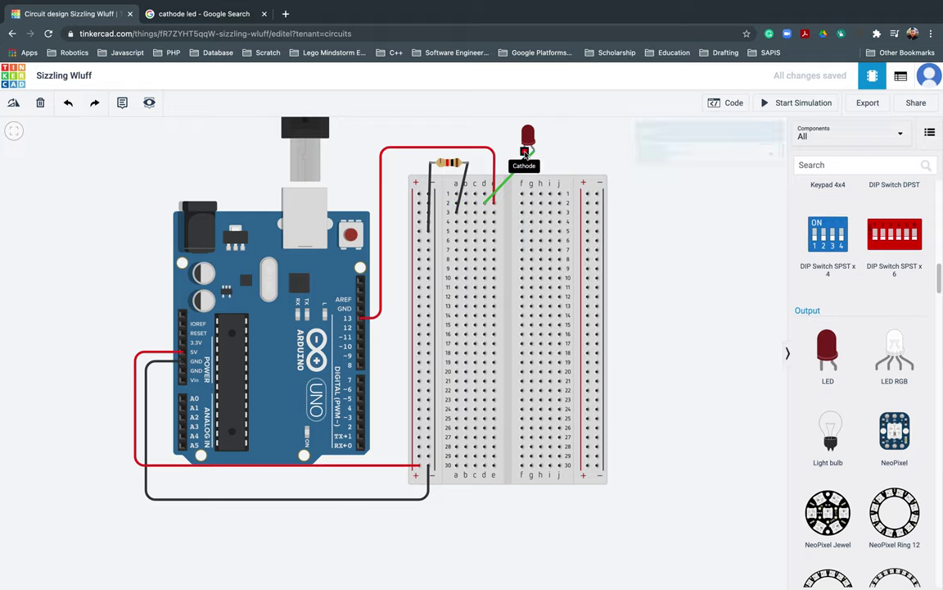
{"action": "left_click", "coordinate": [494, 214]}
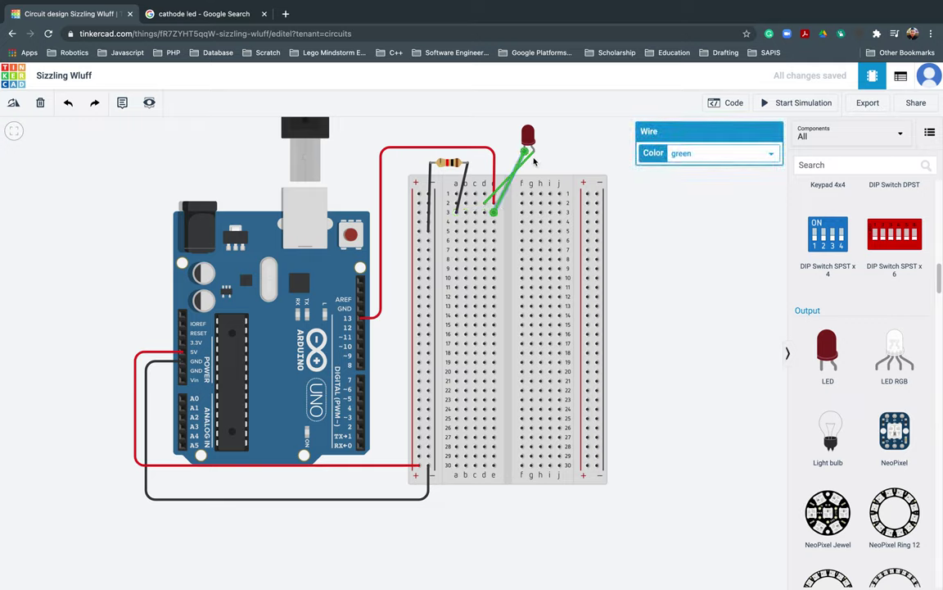
Step: Colour the LED's anode wire red and its cathode wire black, and start the simulation
{"action": "left_click", "coordinate": [672, 154]}
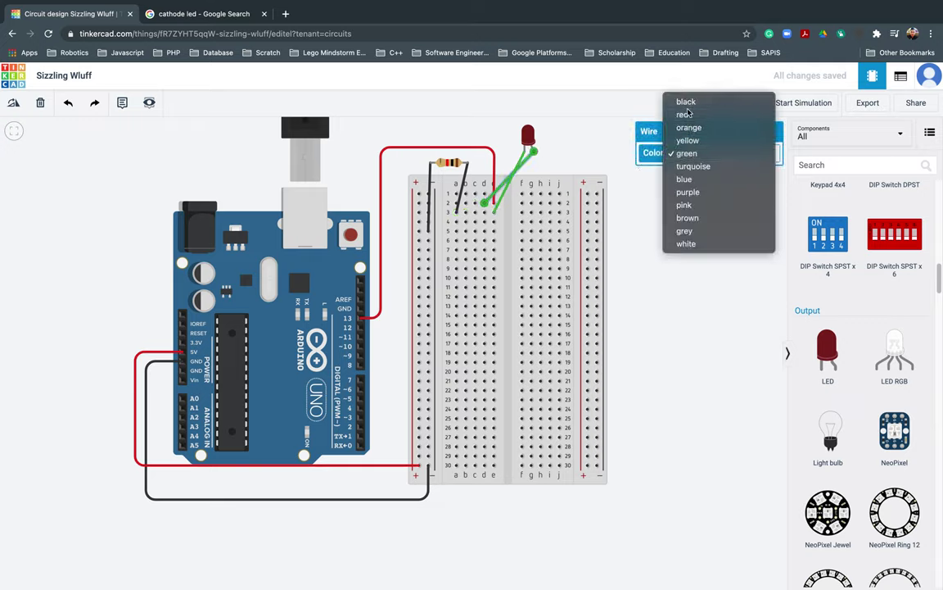
{"action": "left_click", "coordinate": [651, 106]}
{"action": "left_click", "coordinate": [506, 189]}
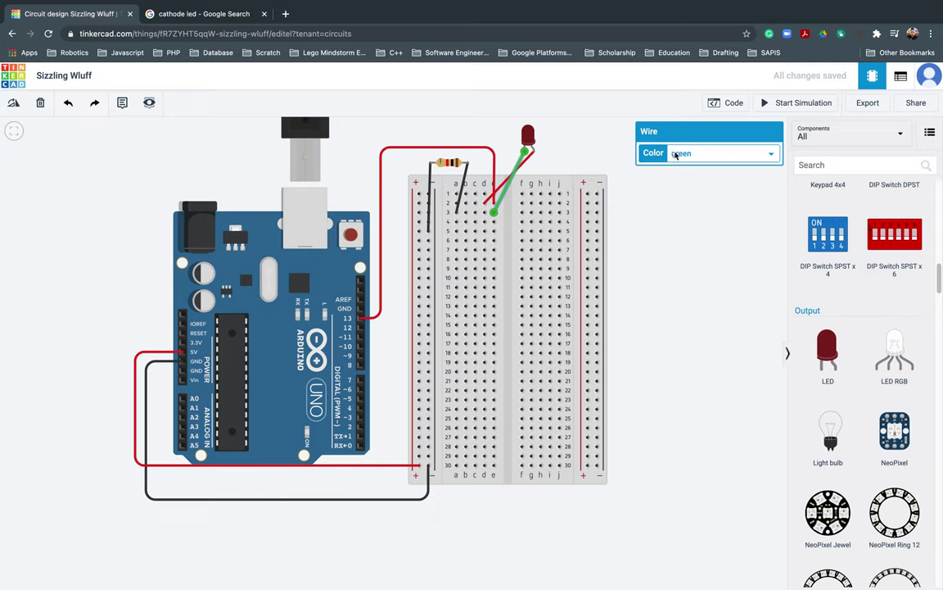
{"action": "left_click", "coordinate": [674, 153]}
{"action": "left_click", "coordinate": [705, 101]}
{"action": "left_click", "coordinate": [788, 104]}
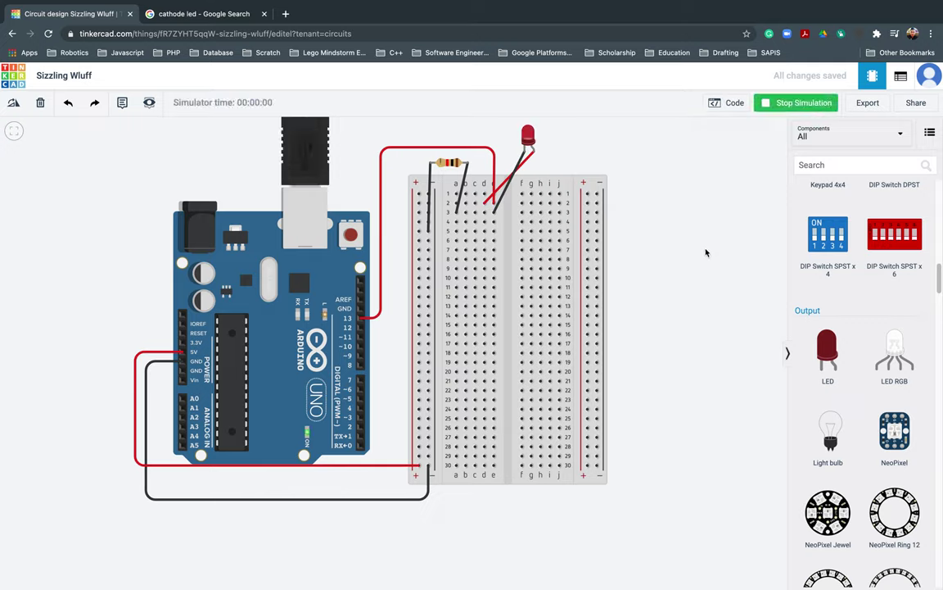